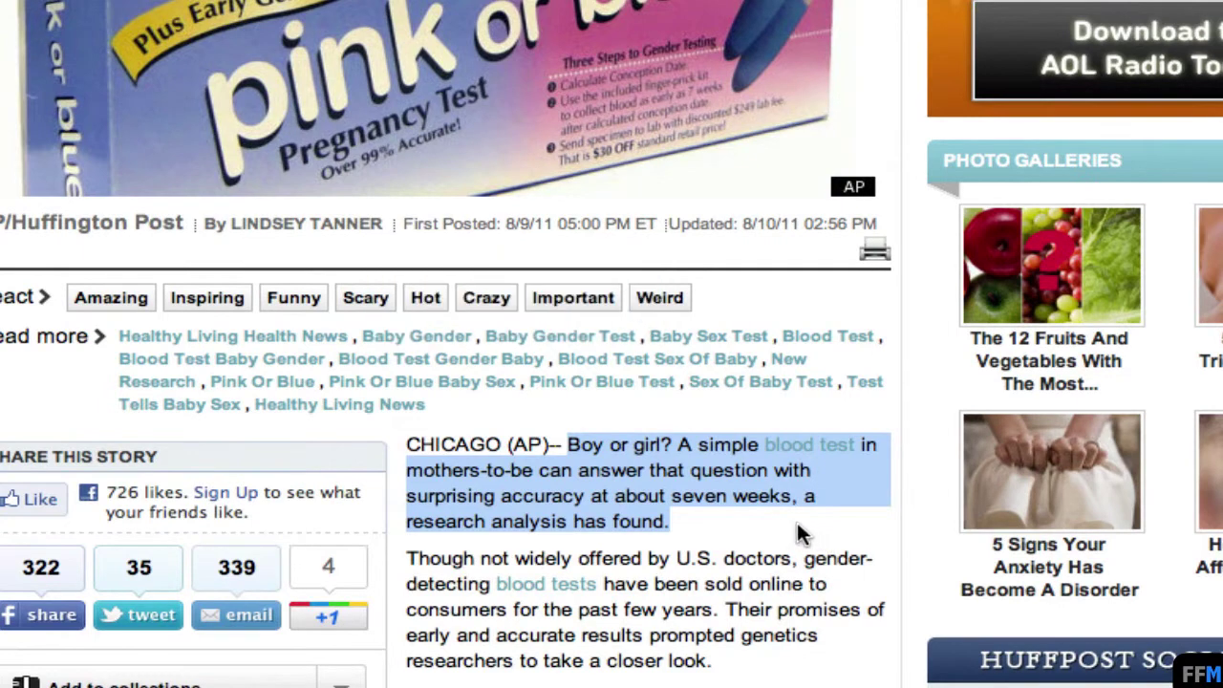
- Add the selected Safari paragraph to iTunes as a spoken track named 'Text to Speech', read by Alex
right_click(639, 467)
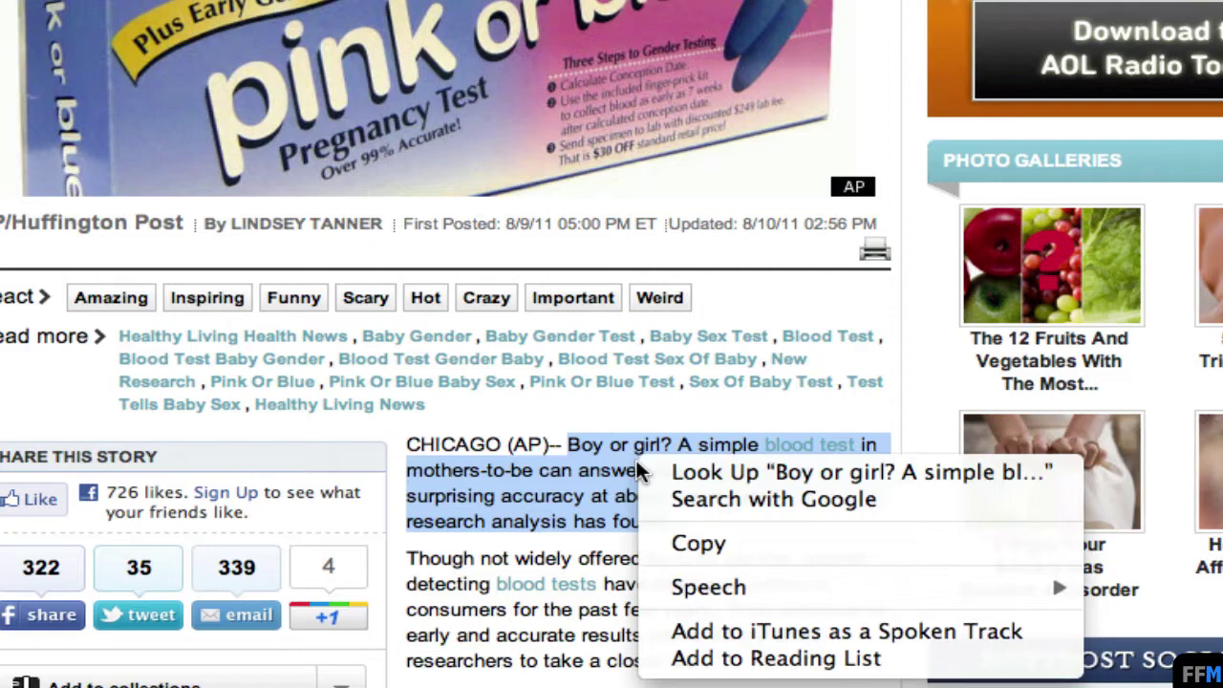
left_click(650, 631)
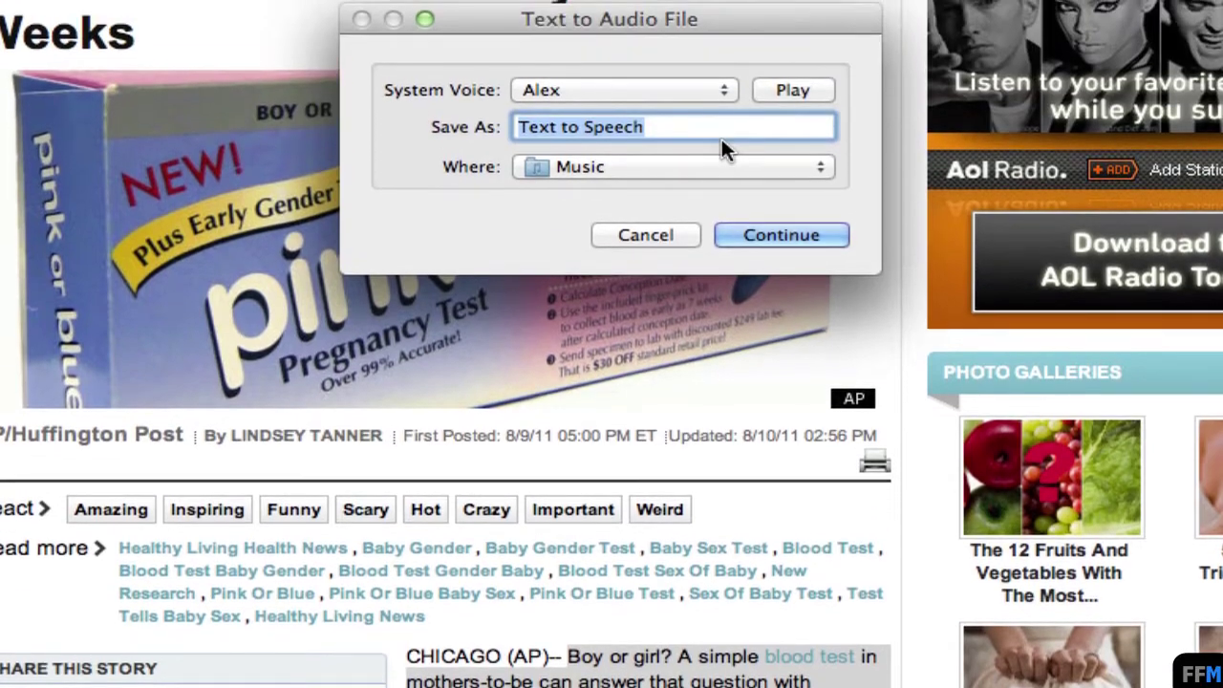
left_click(760, 239)
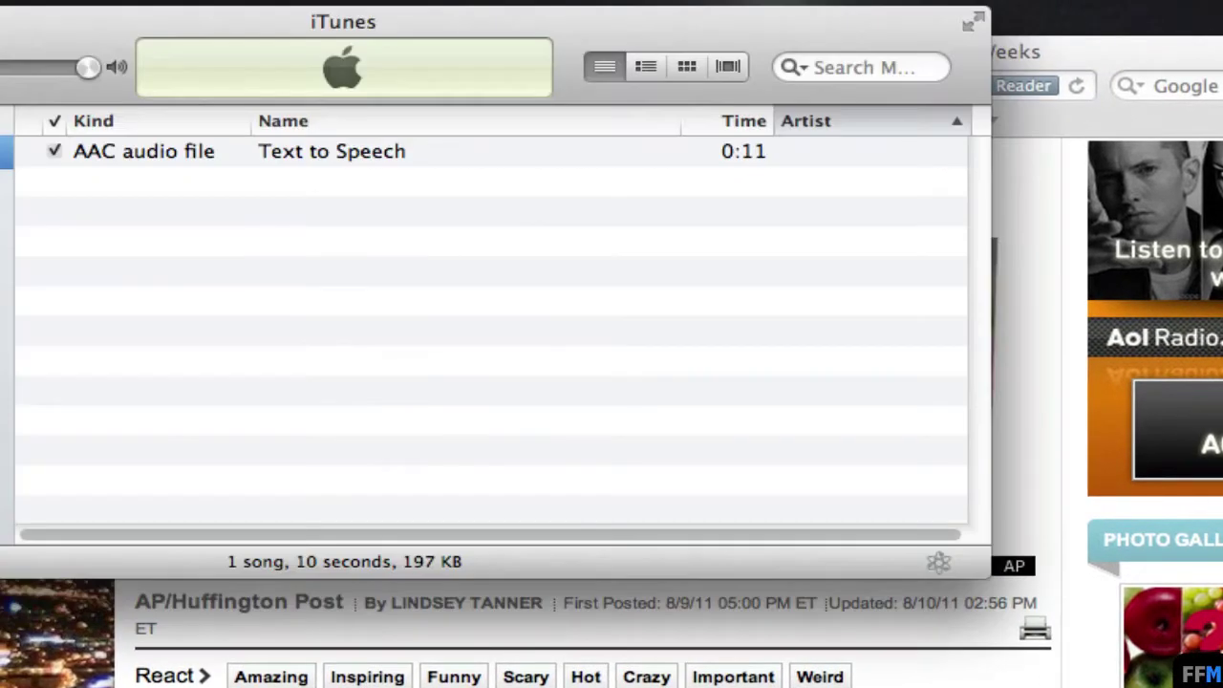
- Play the 'Text to Speech' track in the iTunes library
left_click(320, 156)
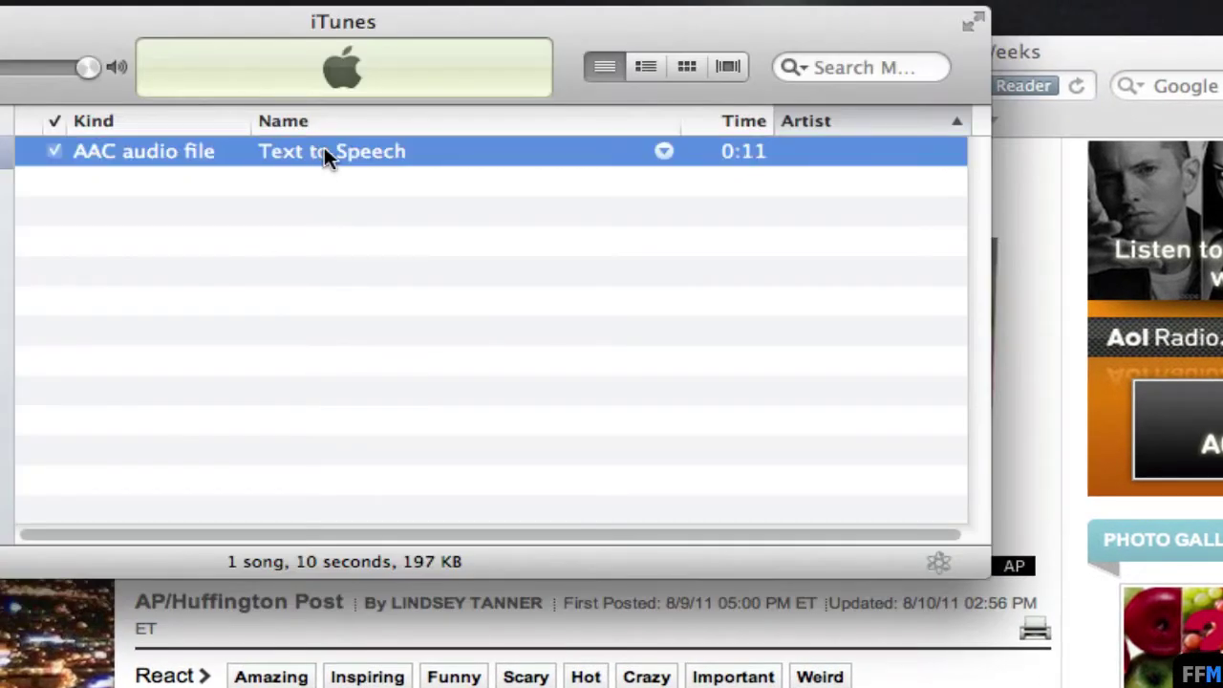
double_click(324, 152)
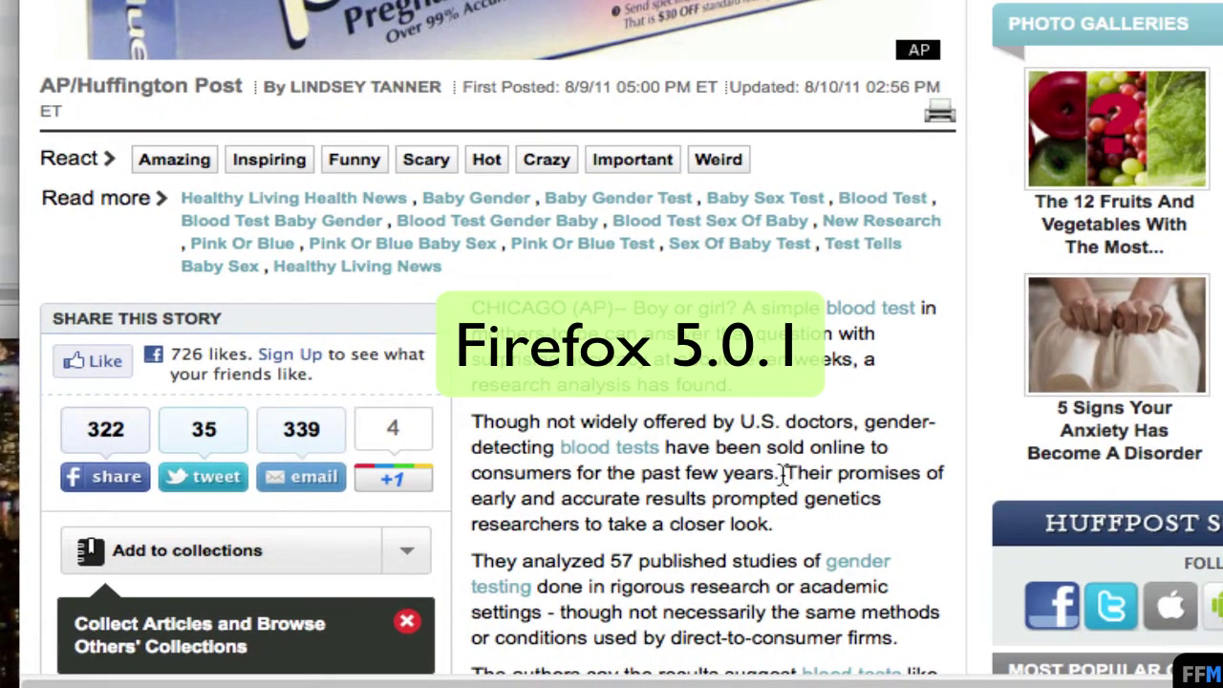
- Copy the Firefox sentence beginning 'Though not widely offered by U.S. doctors' about gender-detecting blood tests
mouse_move(782, 473)
left_mouse_down()
mouse_move(480, 442)
mouse_move(472, 421)
left_mouse_up()
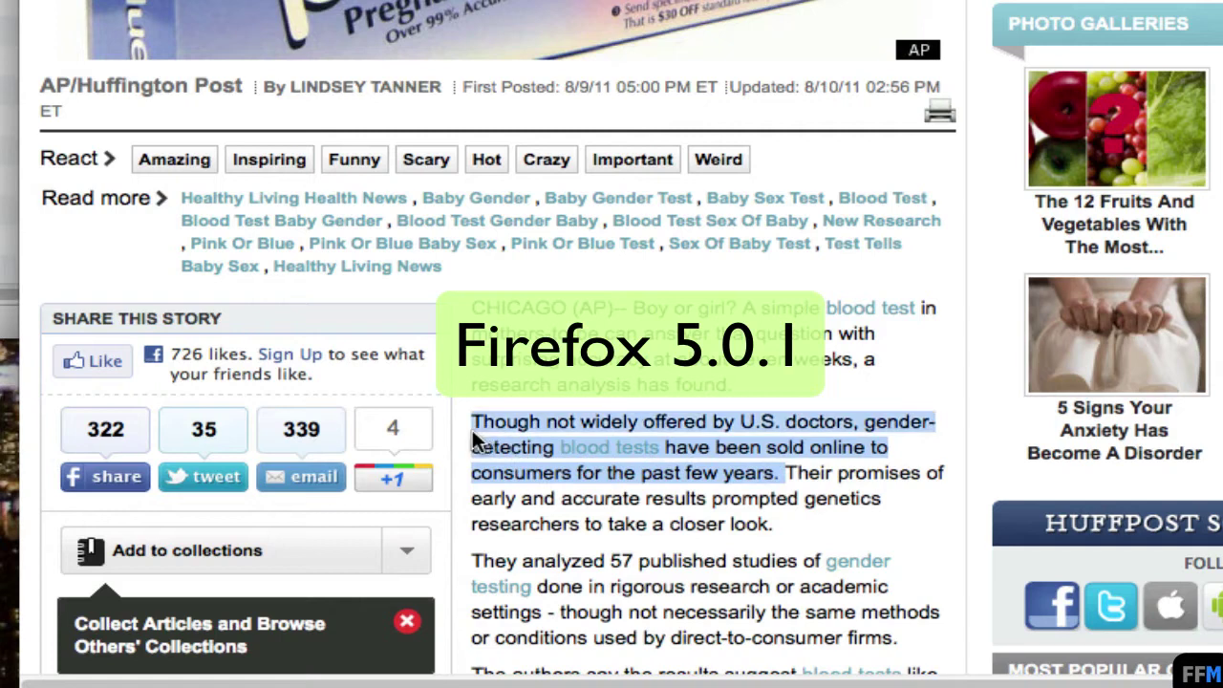
right_click(758, 446)
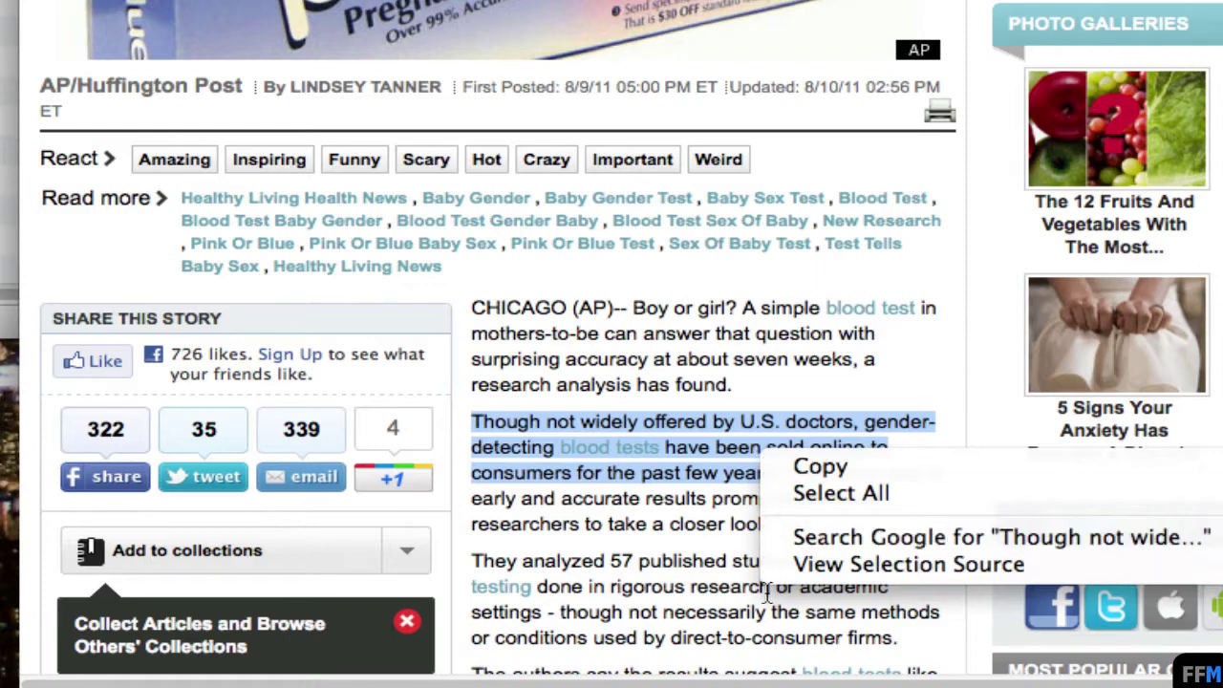
left_click(871, 470)
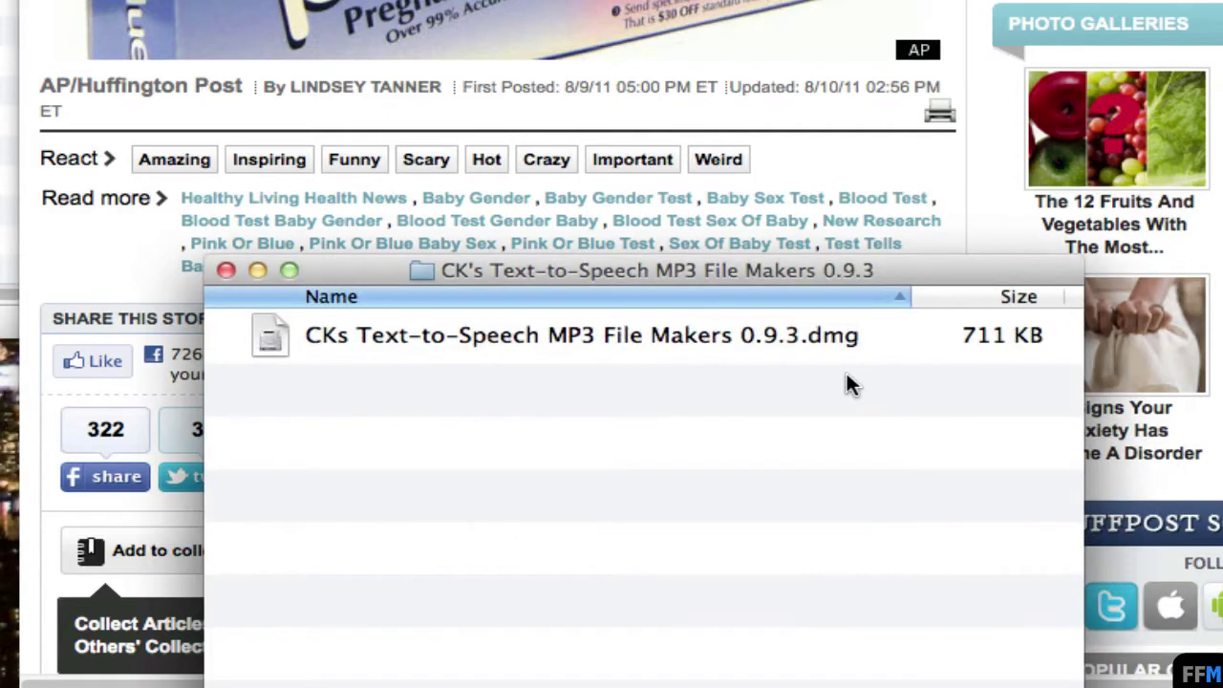
- Mount the CK's Text-to-Speech disk image and copy its MP3 File Makers folder to the download folder
left_click(703, 332)
right_click(707, 335)
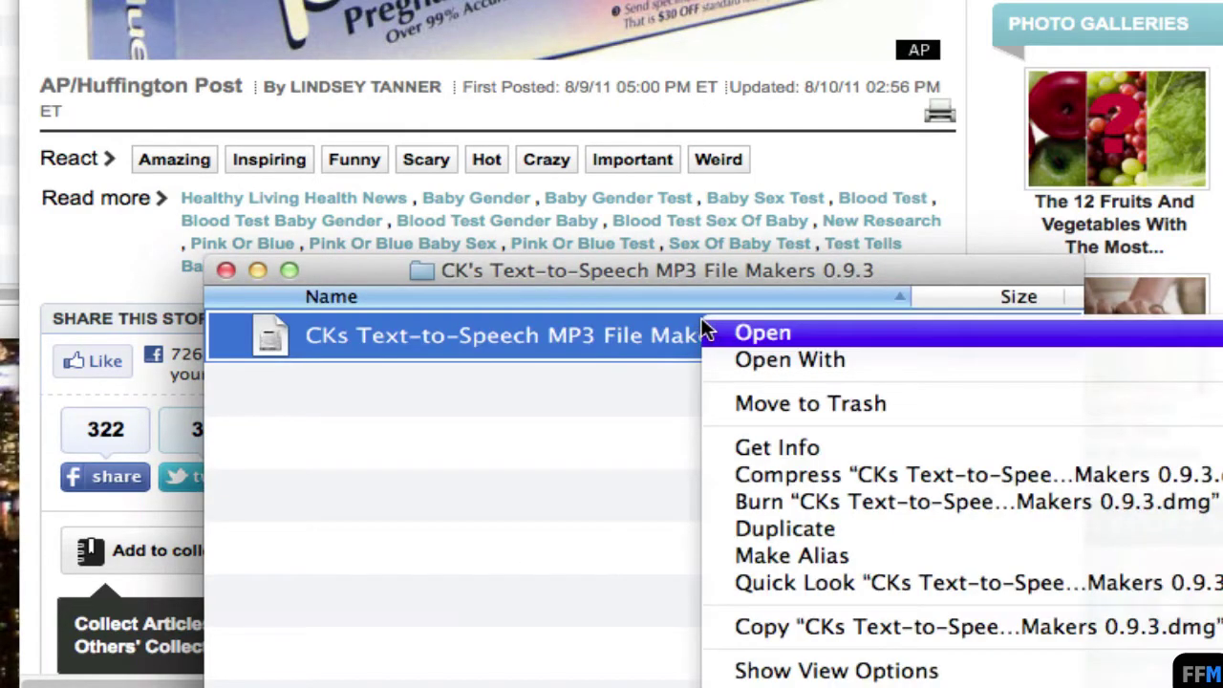
left_click(712, 332)
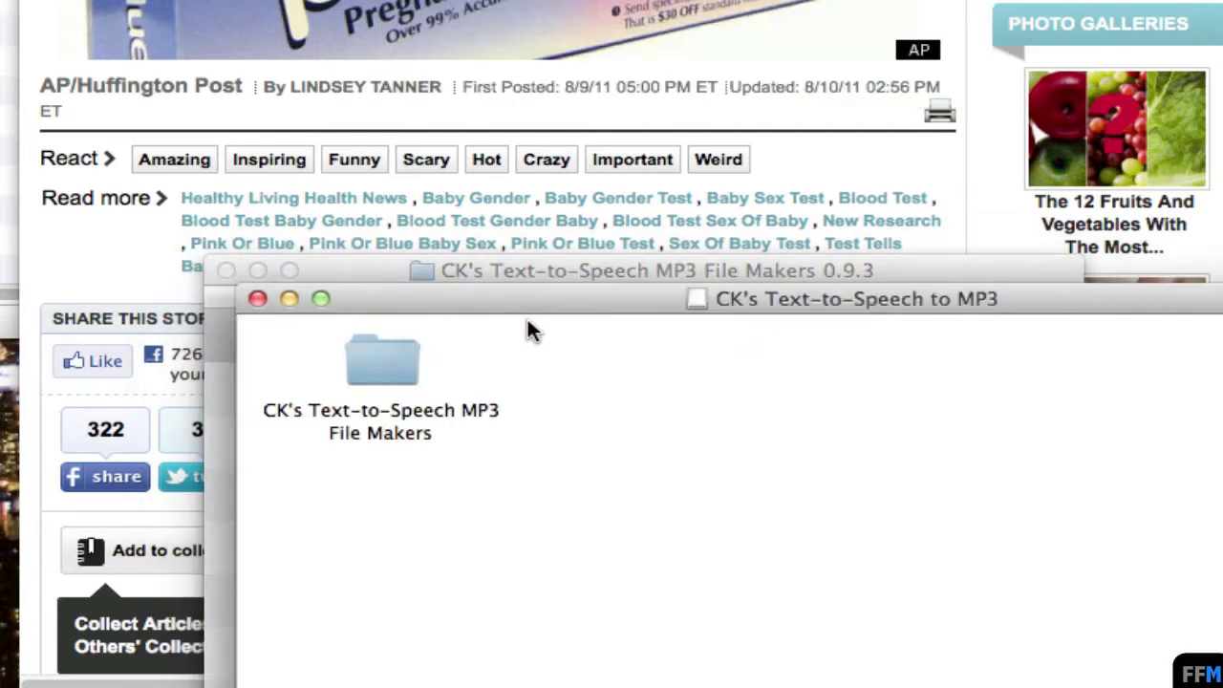
left_click_drag(506, 317, 858, 316)
mouse_move(773, 336)
left_mouse_down()
mouse_move(724, 373)
mouse_move(443, 455)
left_mouse_up()
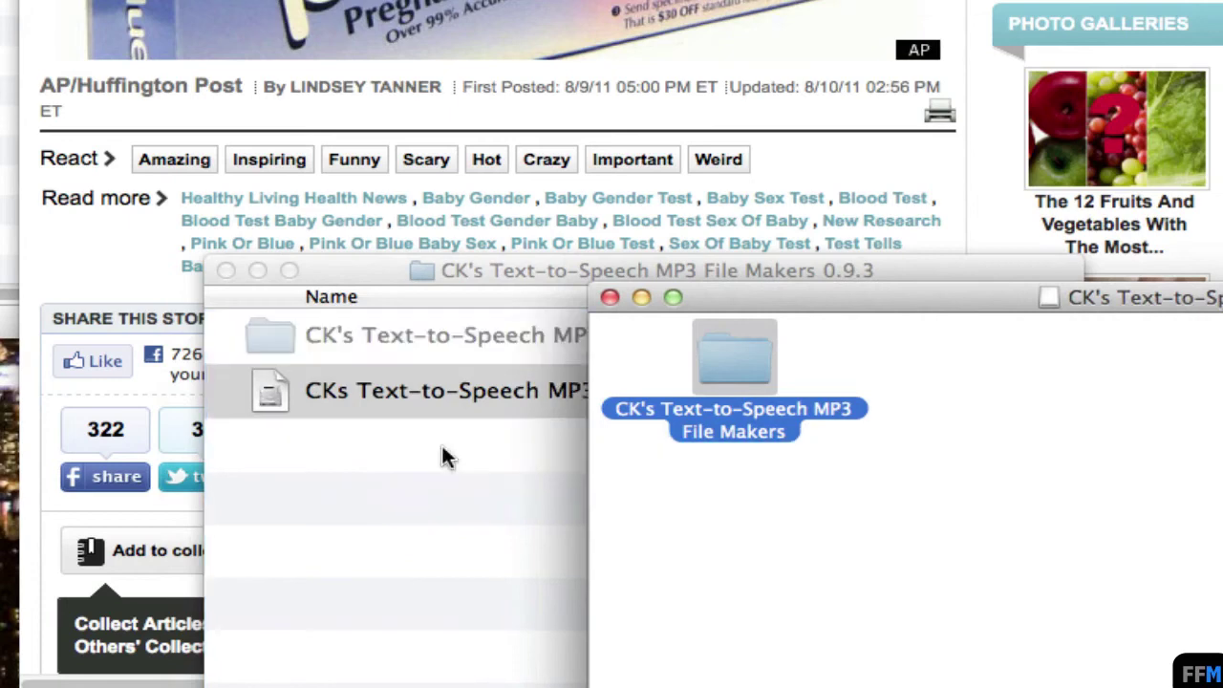
- Launch Clipboard to AAC 9.07 from the copied folder's Clipboard to AAC subfolder
left_click(373, 268)
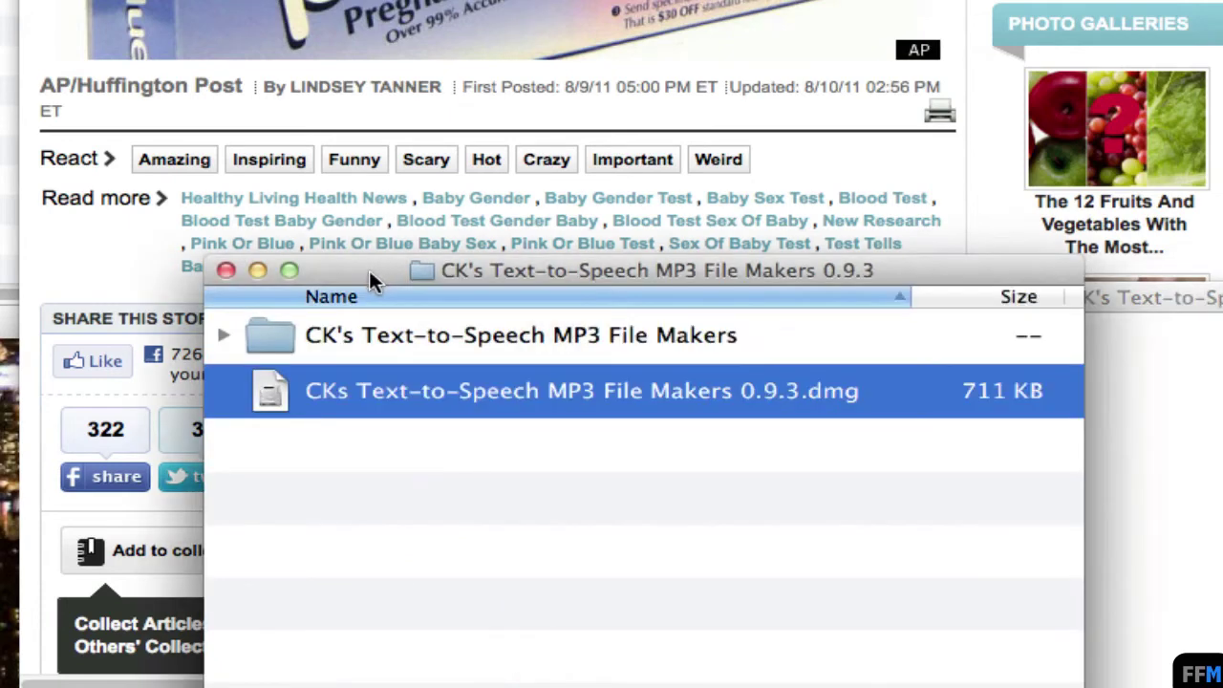
left_click(228, 334)
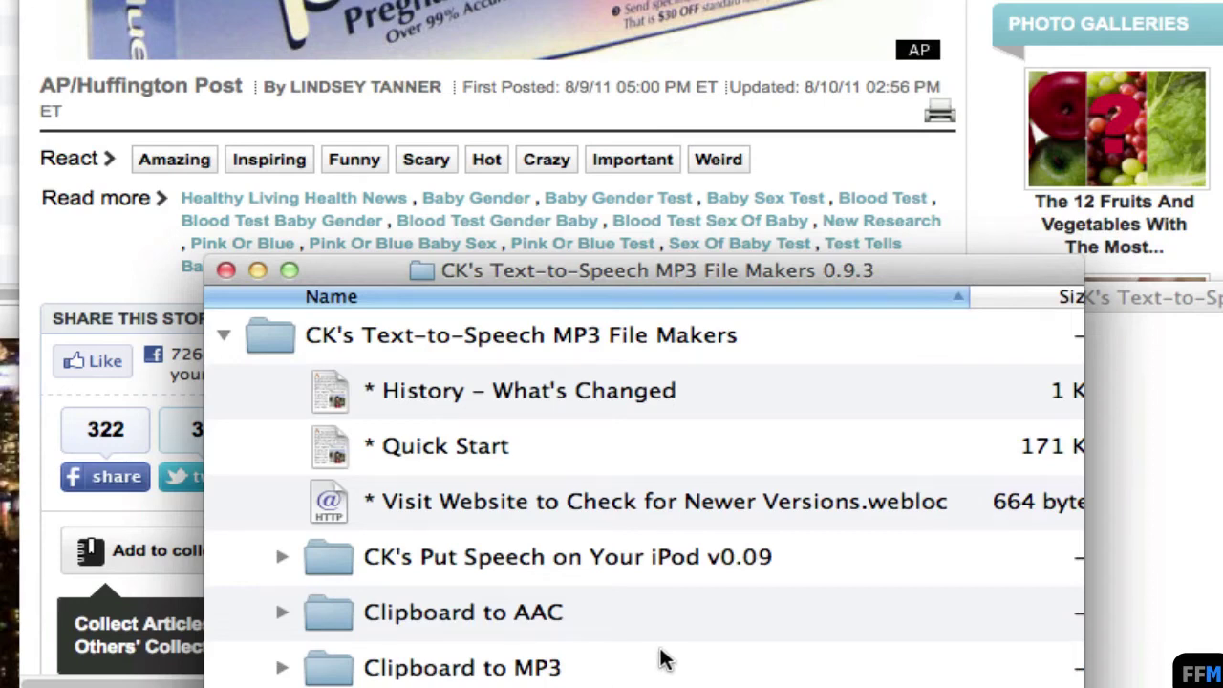
left_click(588, 619)
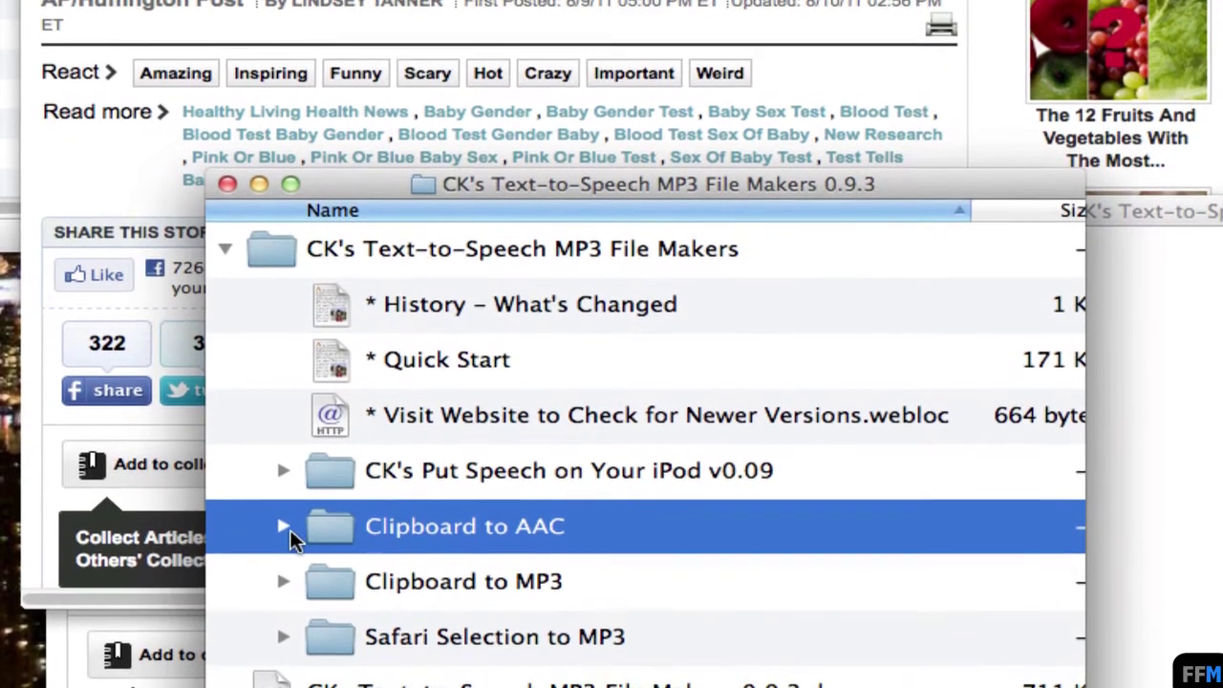
left_click(284, 564)
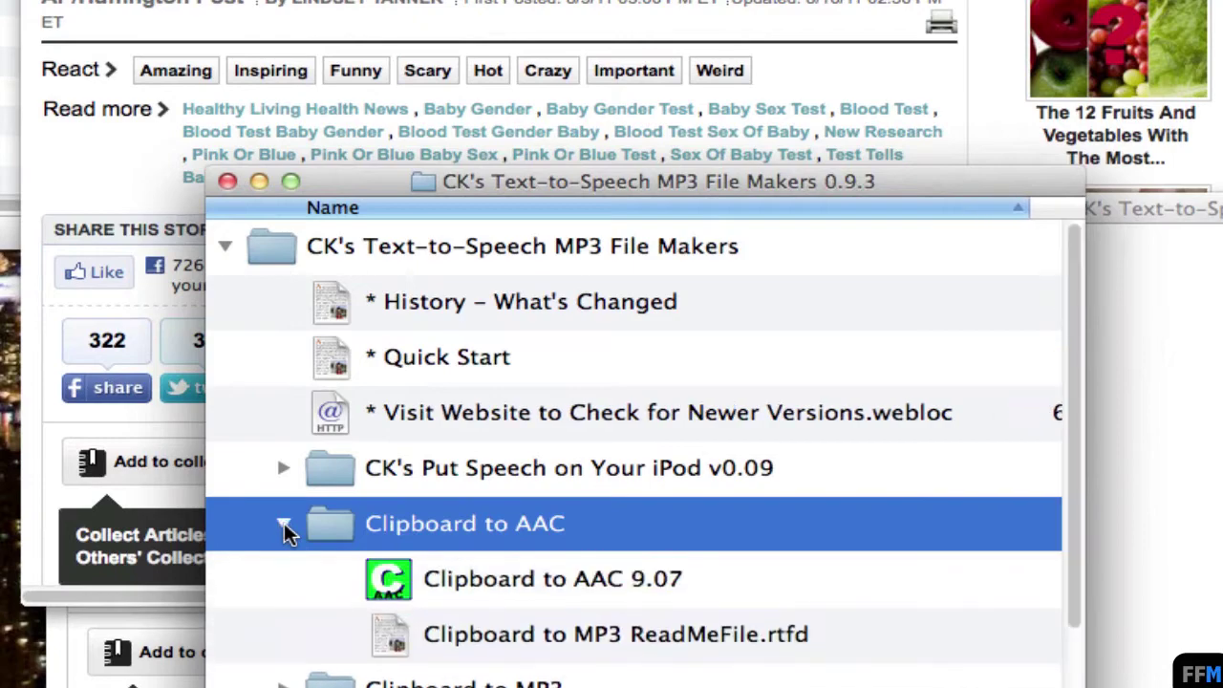
left_click(754, 593)
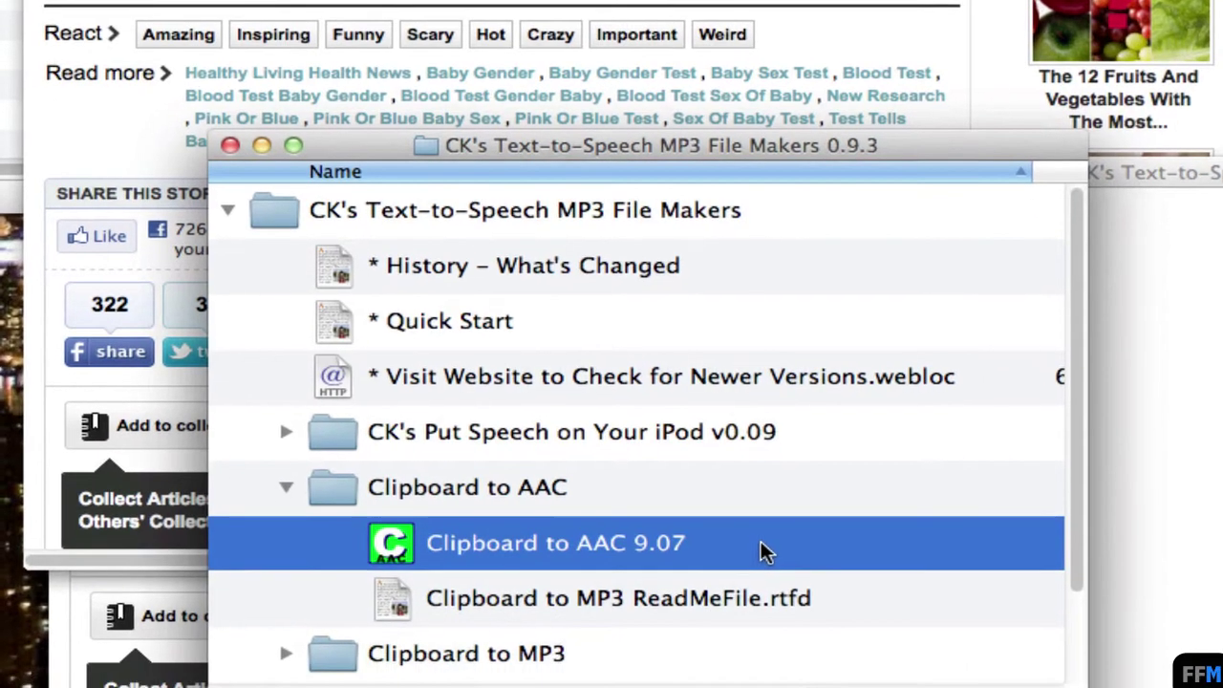
right_click(759, 581)
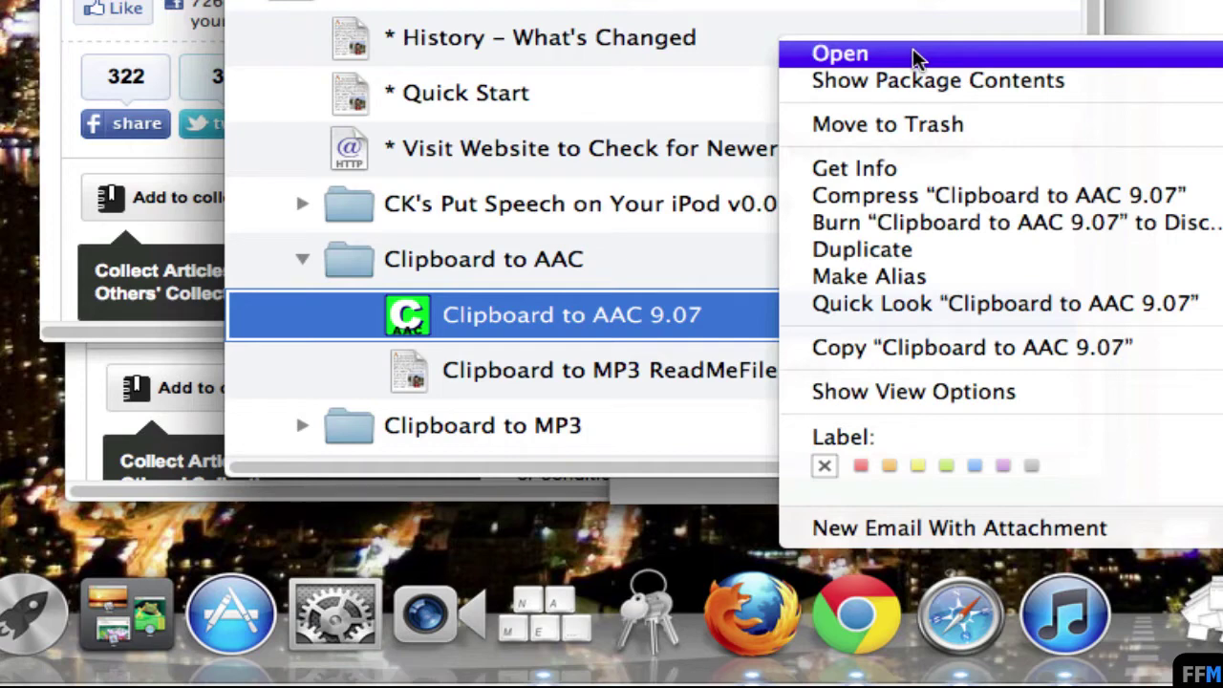
left_click(913, 54)
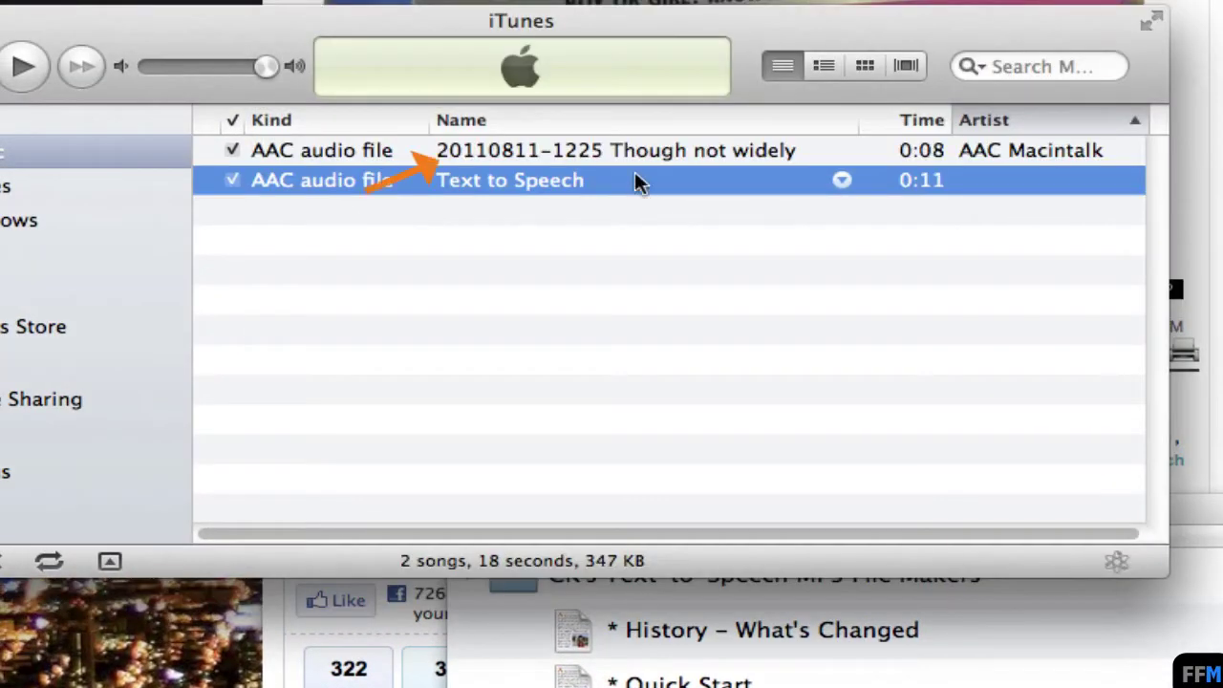
left_click(566, 151)
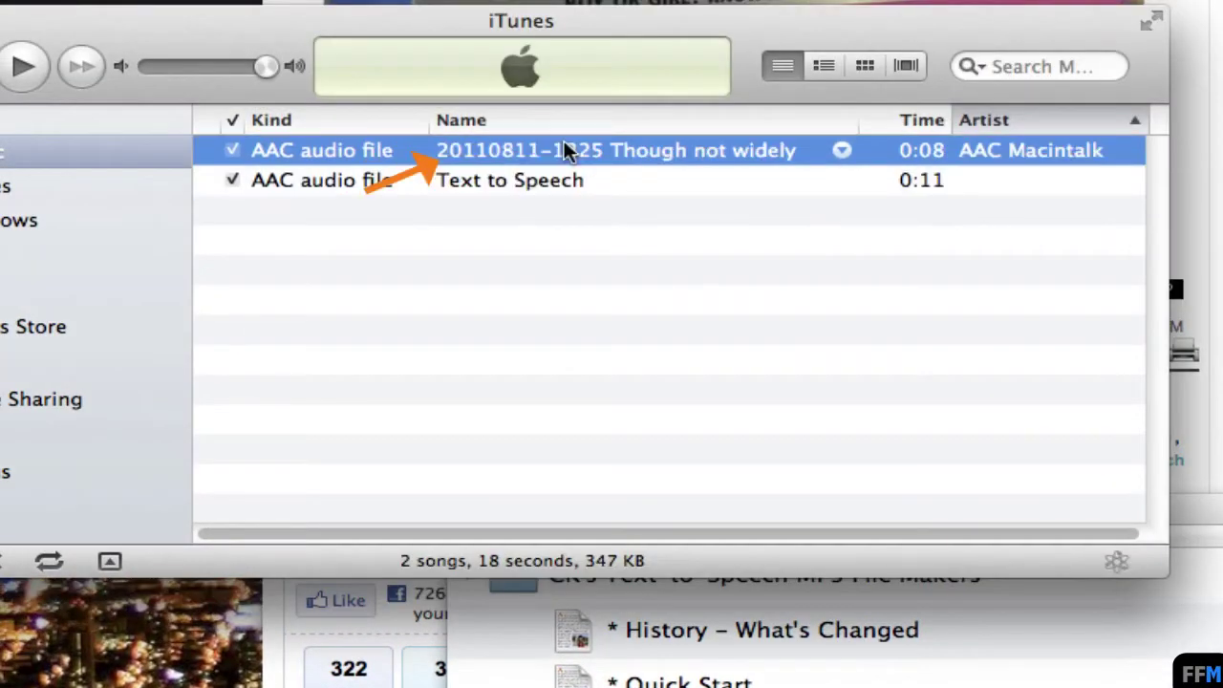
double_click(700, 150)
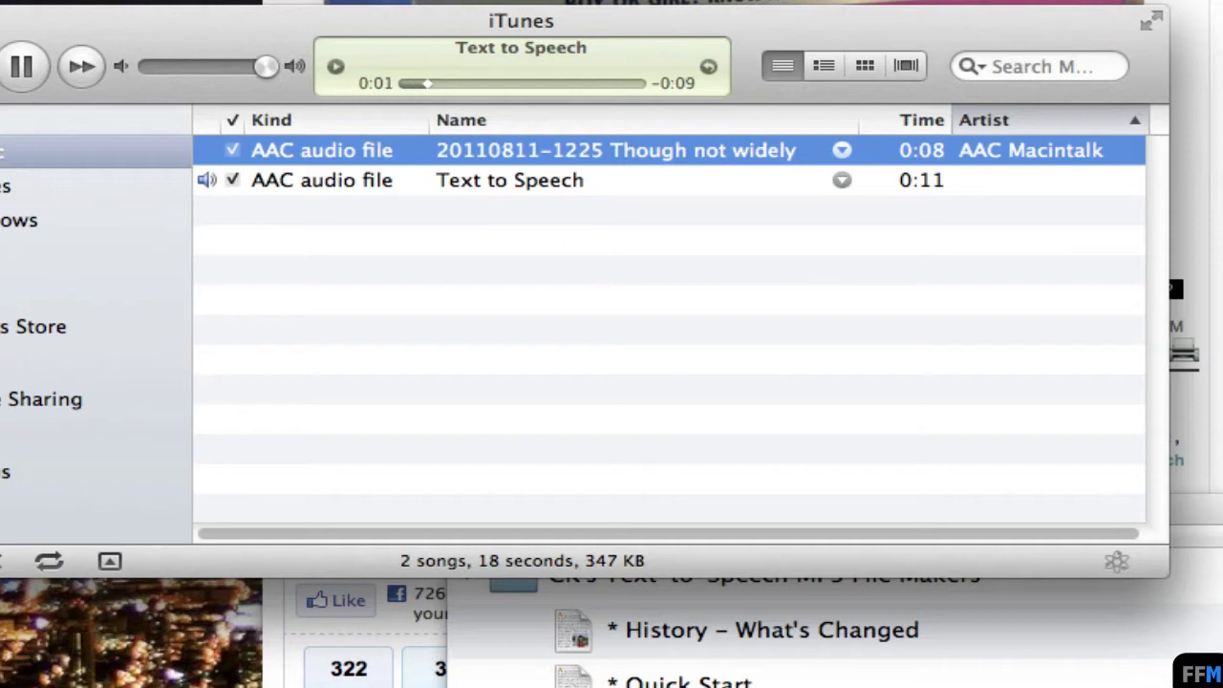
left_click(29, 60)
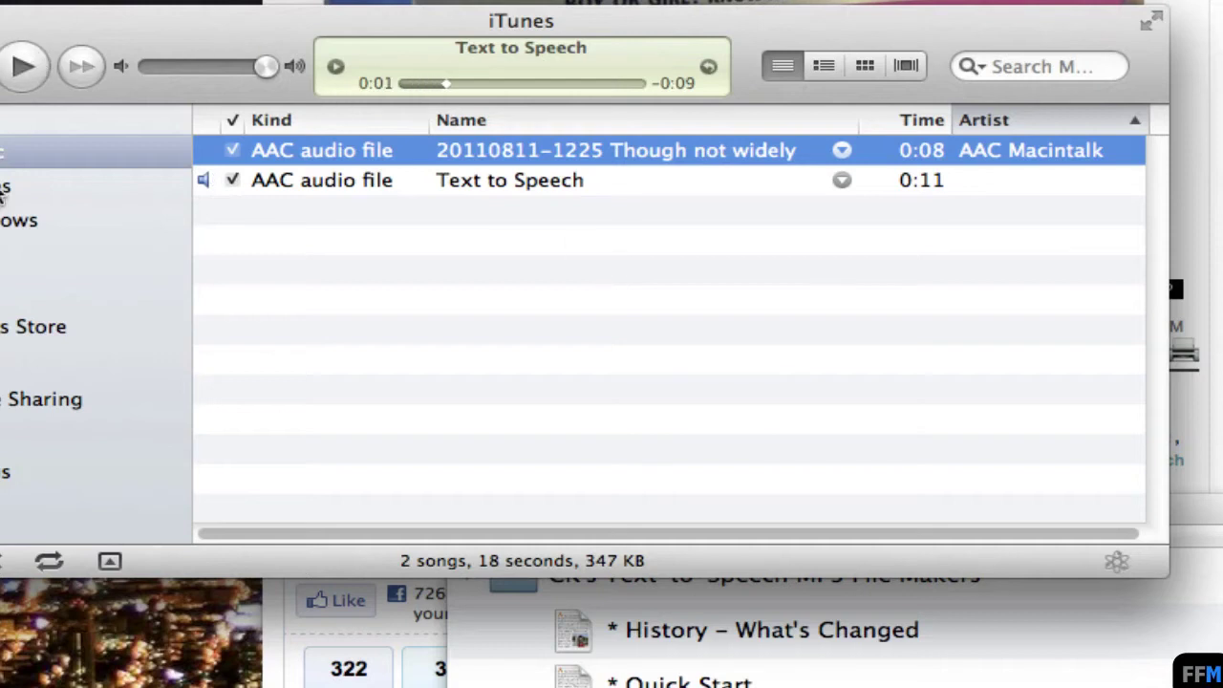
right_click(742, 145)
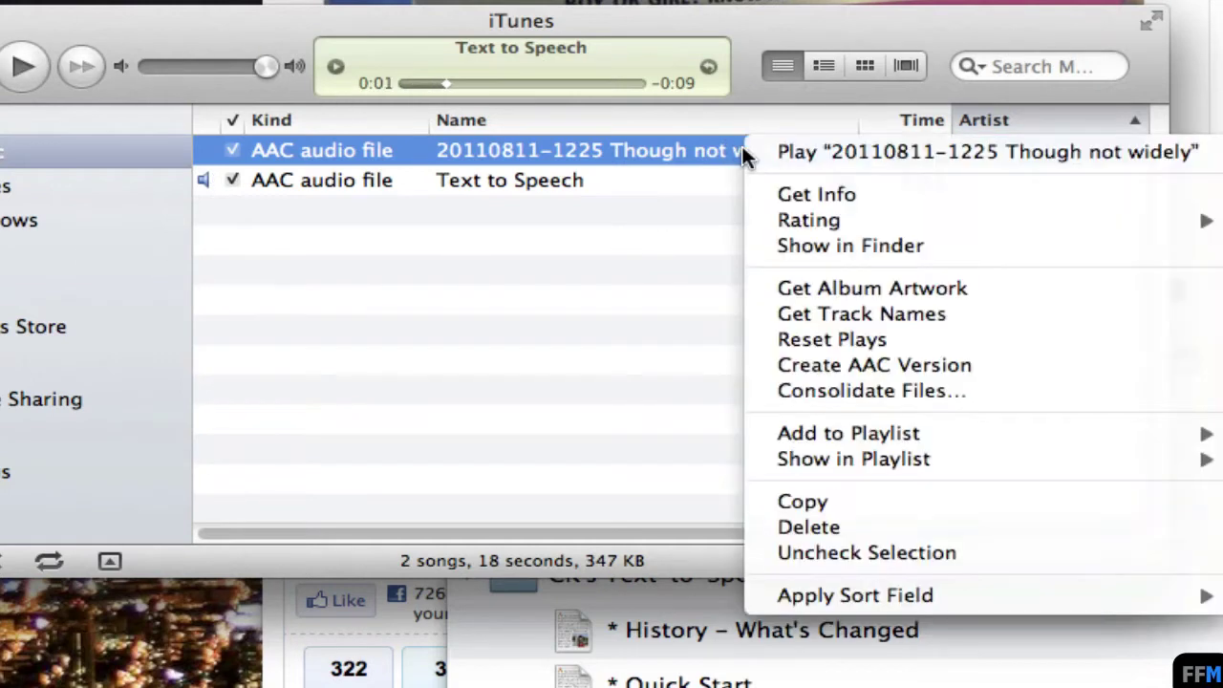
left_click(770, 256)
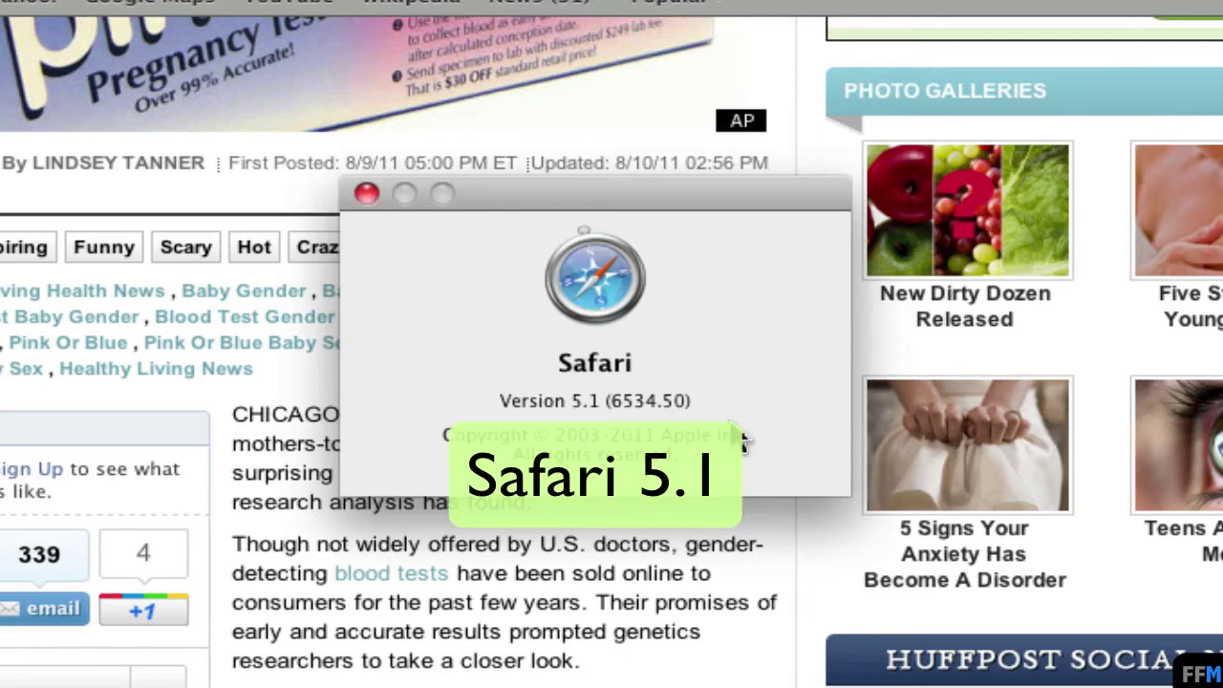
- Close Safari's About window and copy the sentence 'Their promises of … closer look.'
left_click(365, 192)
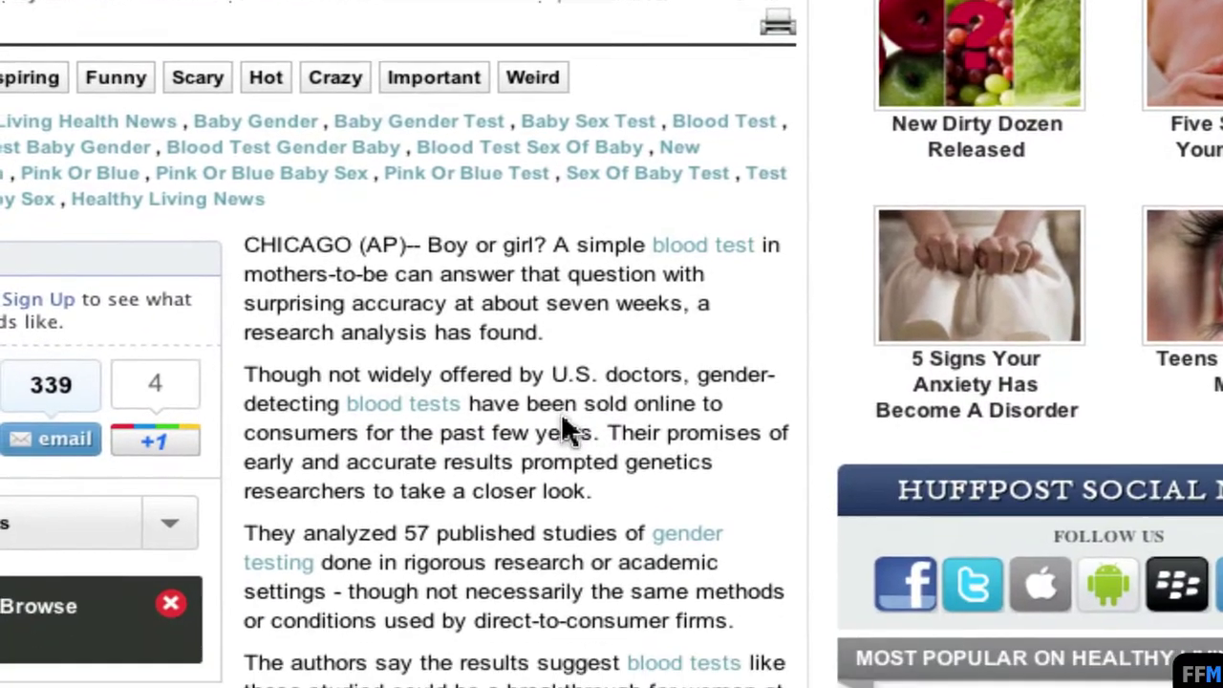
left_click_drag(617, 375, 628, 430)
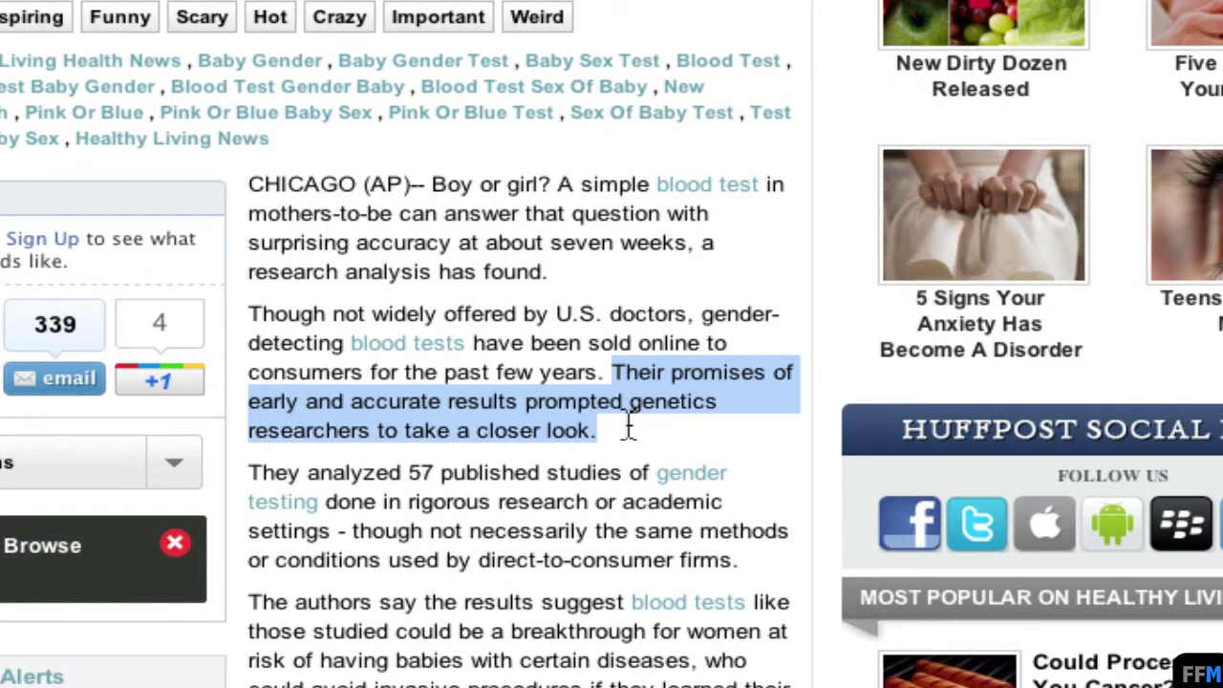
right_click(631, 392)
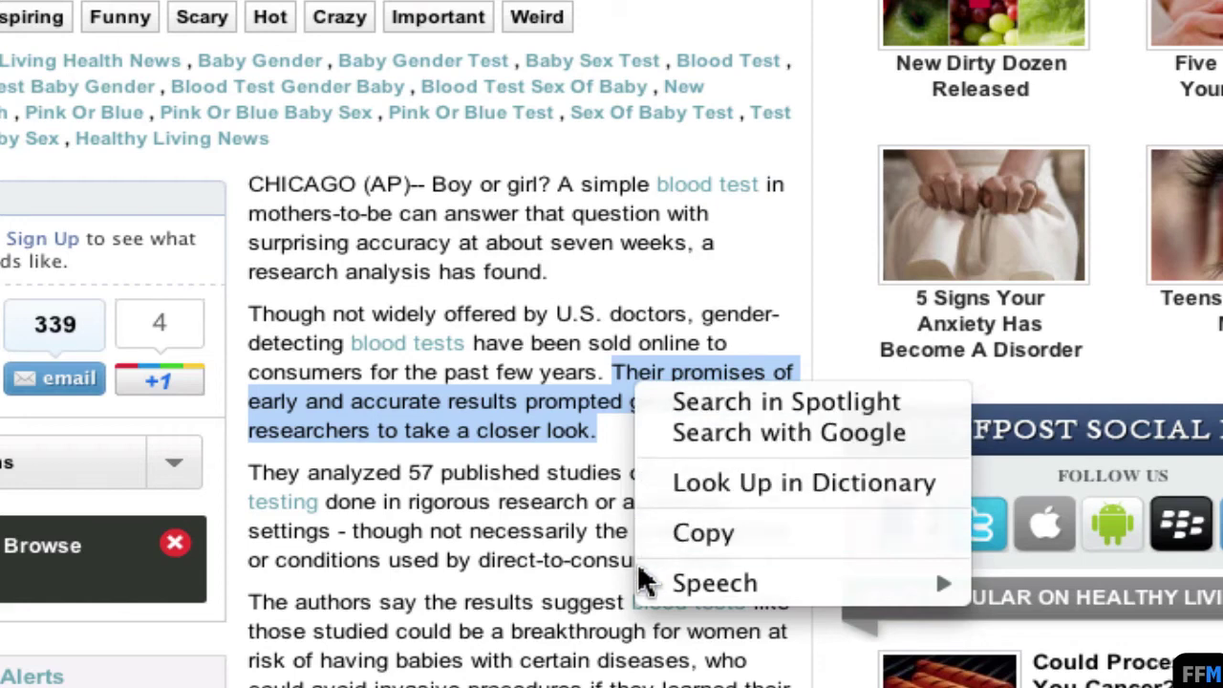
mouse_move(642, 579)
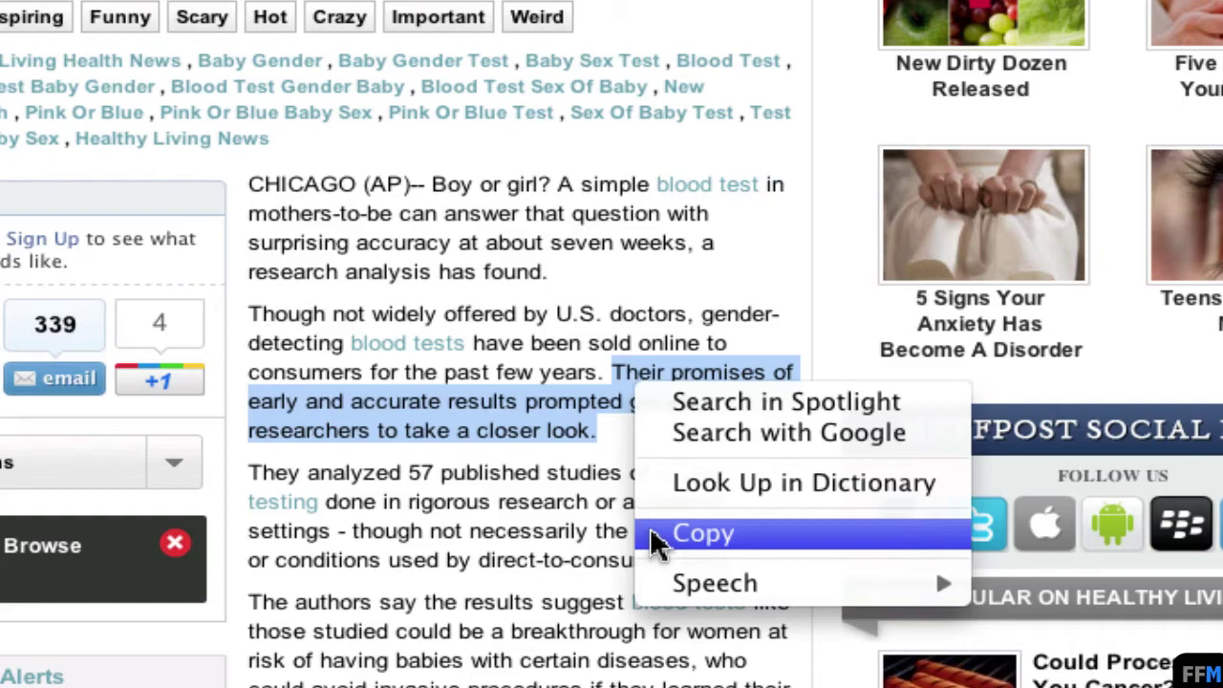
left_click(655, 537)
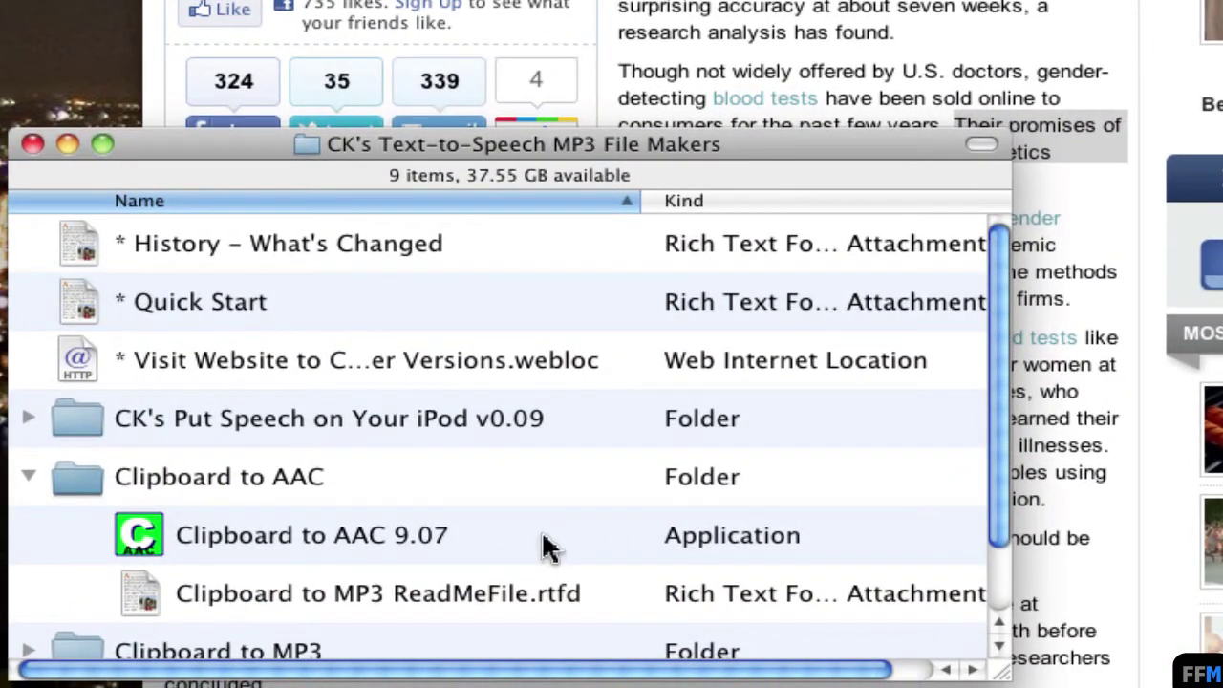
- Launch Clipboard to AAC 9.07 to turn the copied sentence into an iTunes audio track
left_click(536, 551)
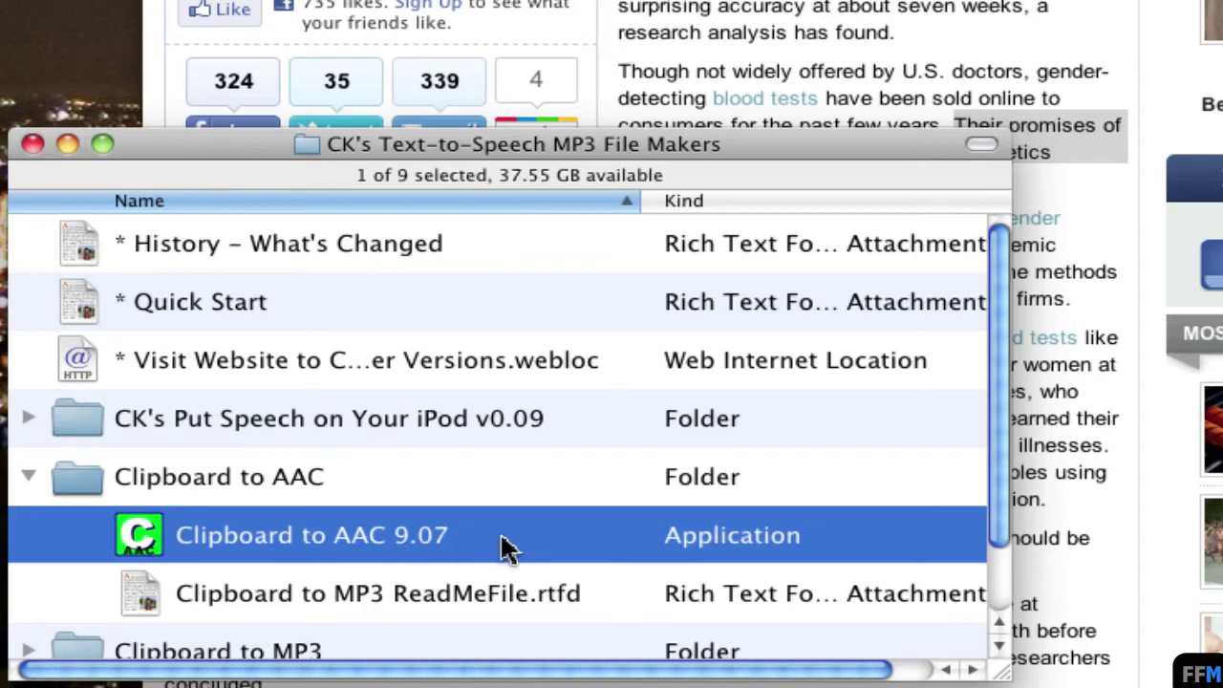
right_click(504, 540)
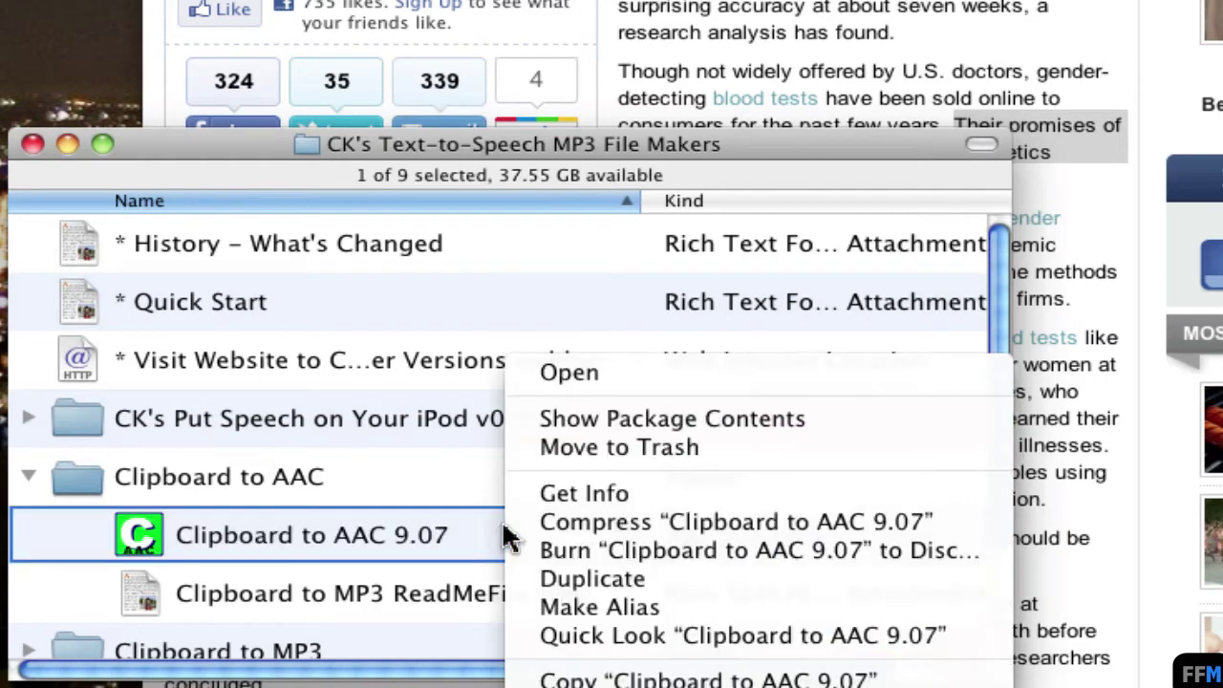
left_click(615, 380)
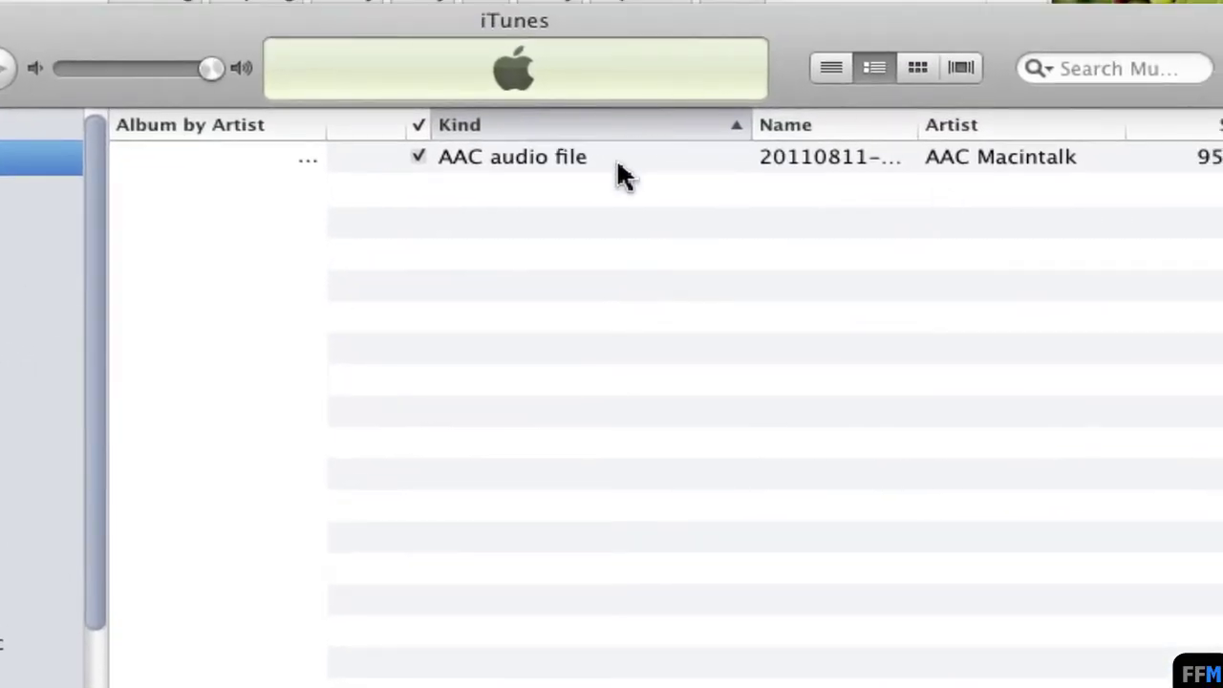
left_click_drag(798, 126, 1066, 125)
scroll(748, 236, "right", 3)
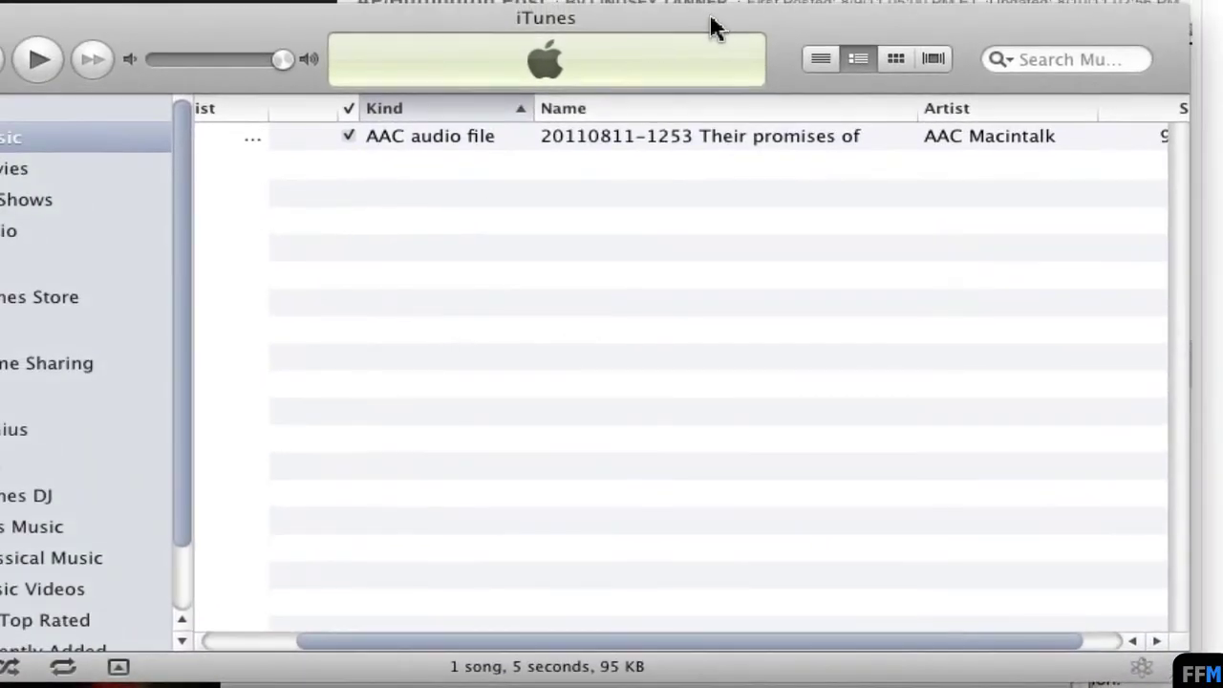
double_click(683, 140)
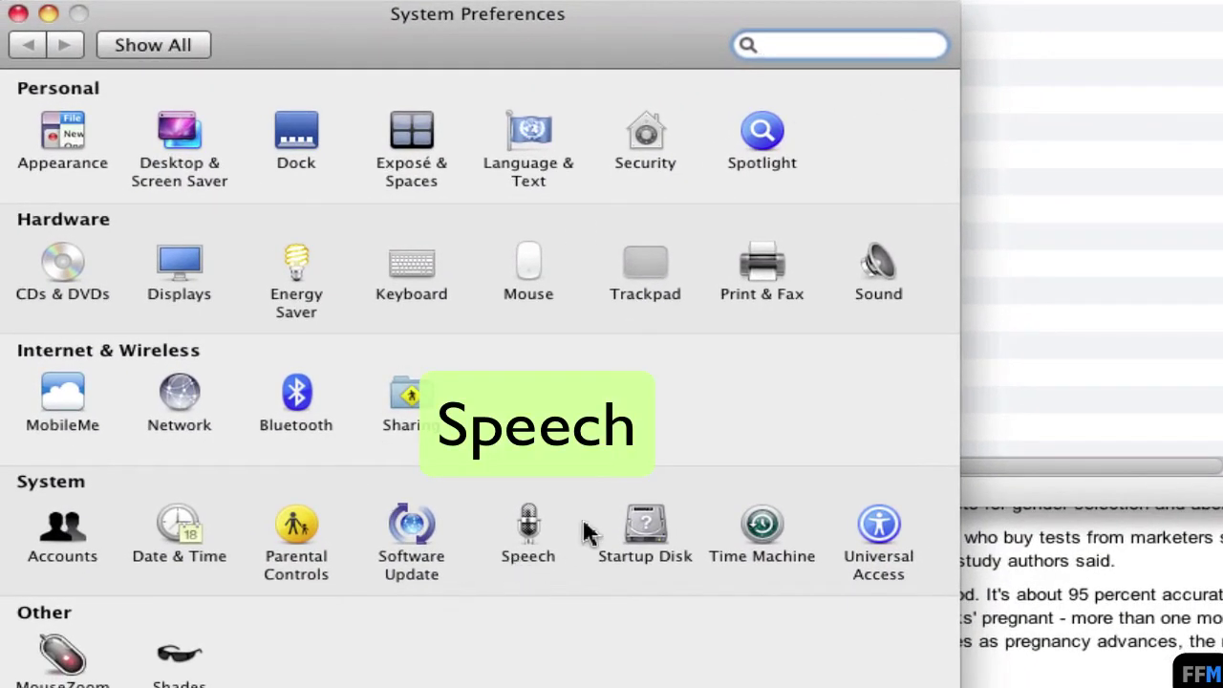
- In the Speech pane, switch the System Voice from Alex to Vicki and preview it
left_click(538, 536)
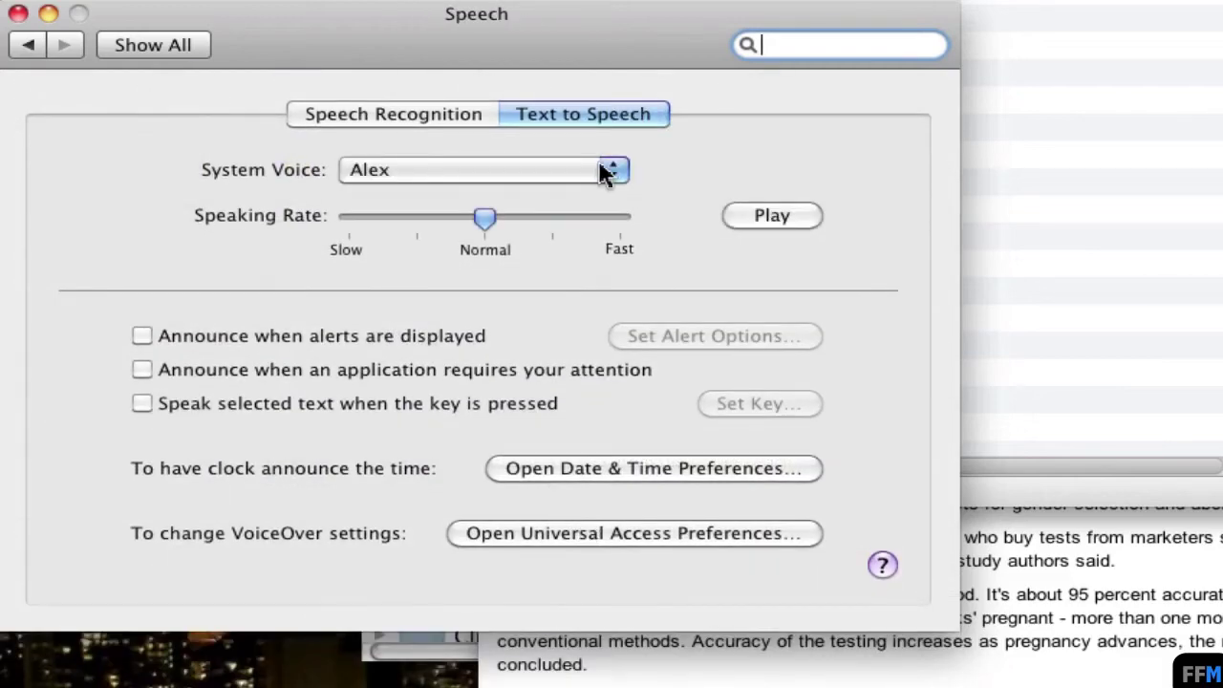
left_click(608, 173)
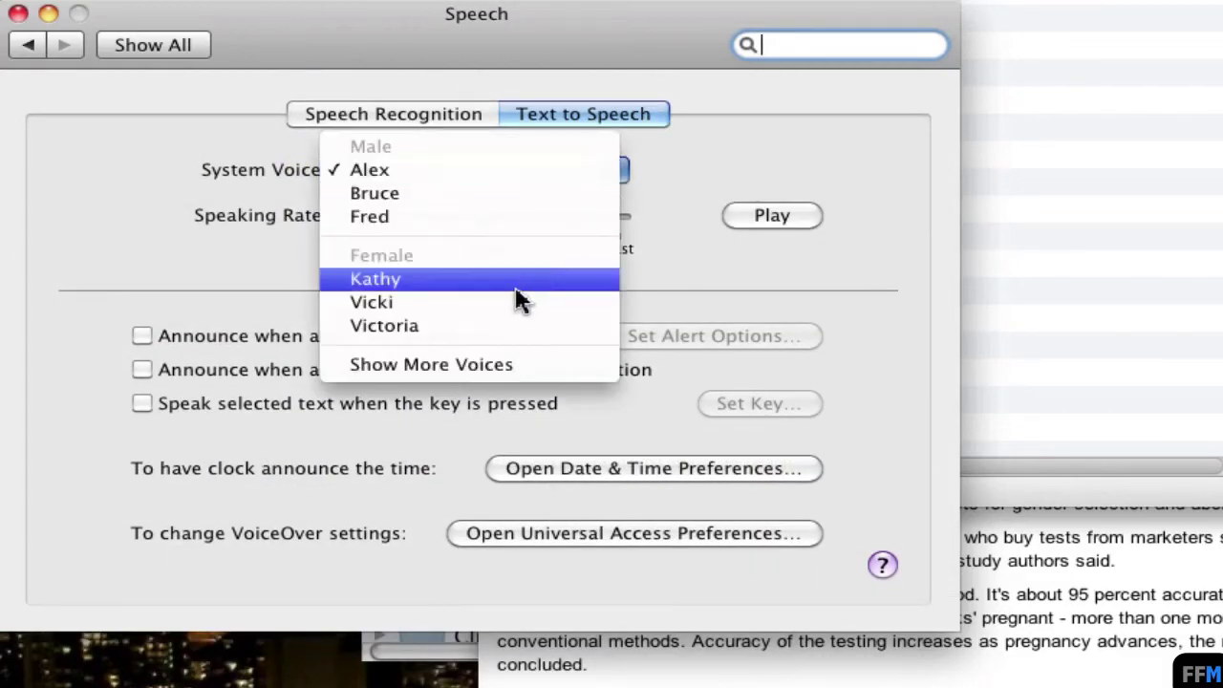
left_click(513, 302)
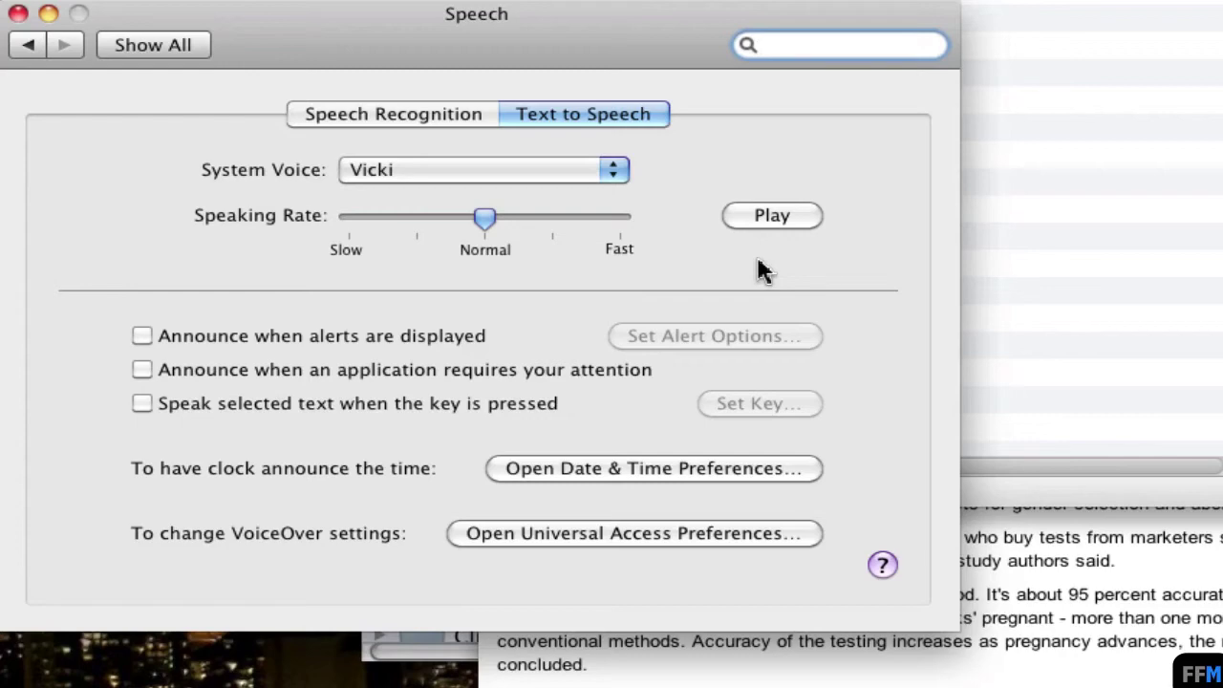
left_click(768, 218)
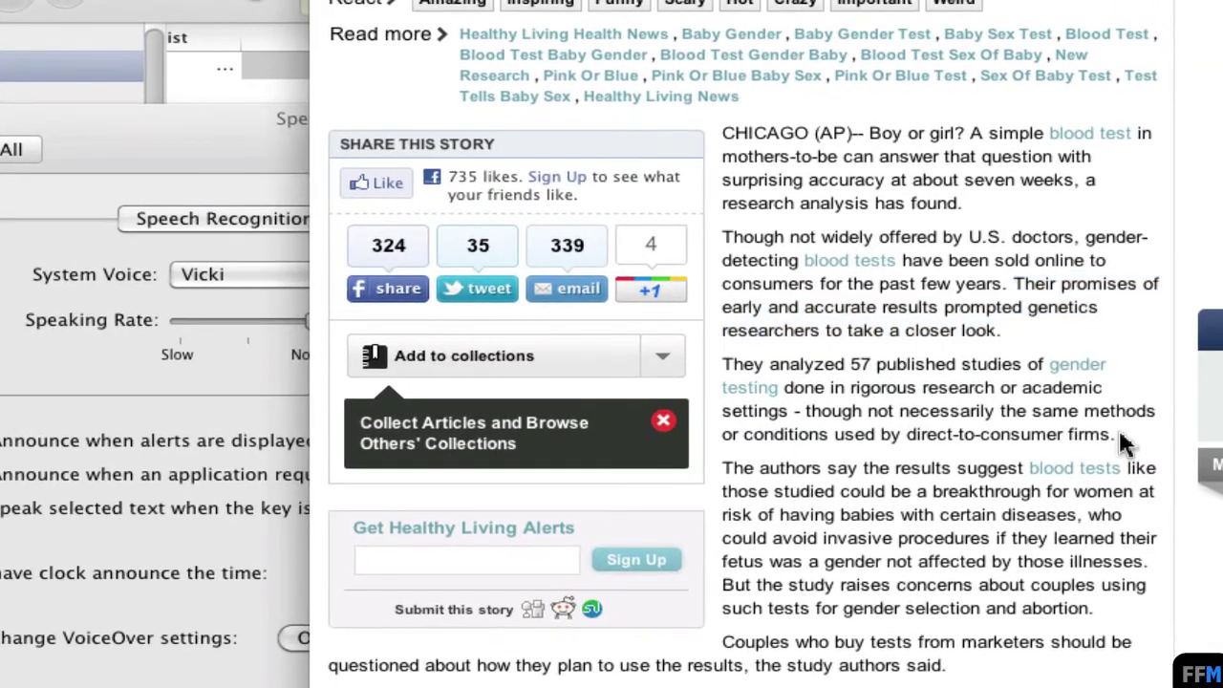
- Copy the Safari paragraph running from 'They analyzed 57 published studies' to 'firms.'
left_click_drag(1116, 438, 725, 366)
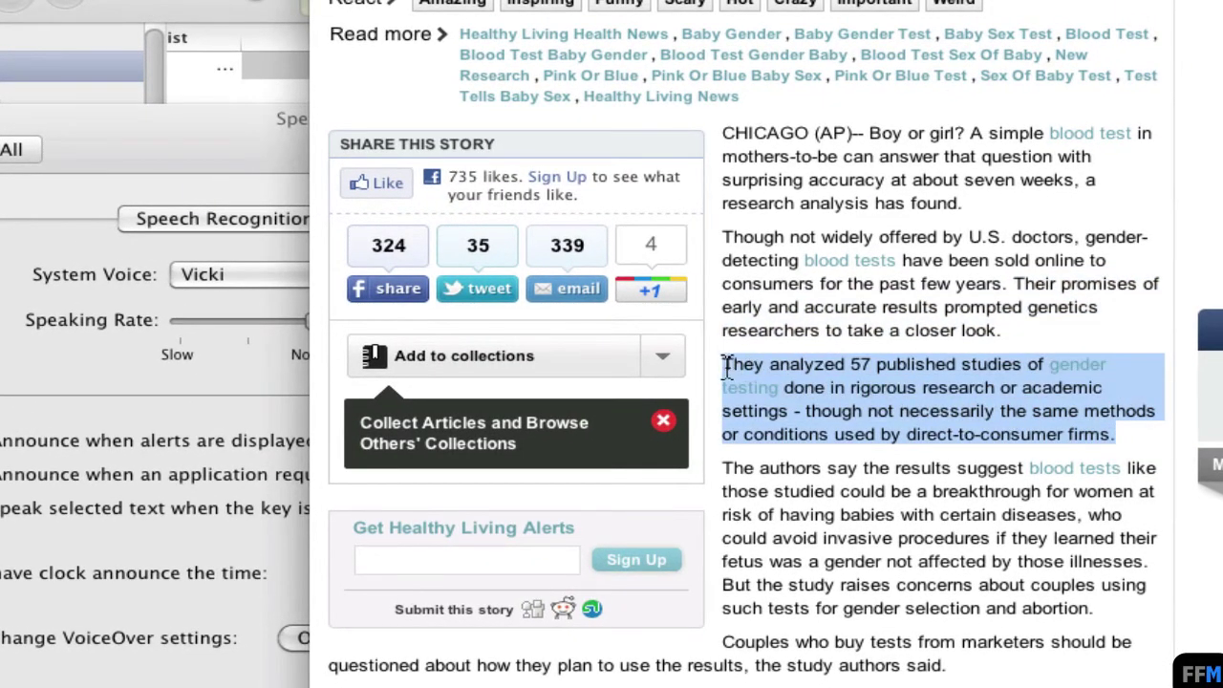
right_click(915, 382)
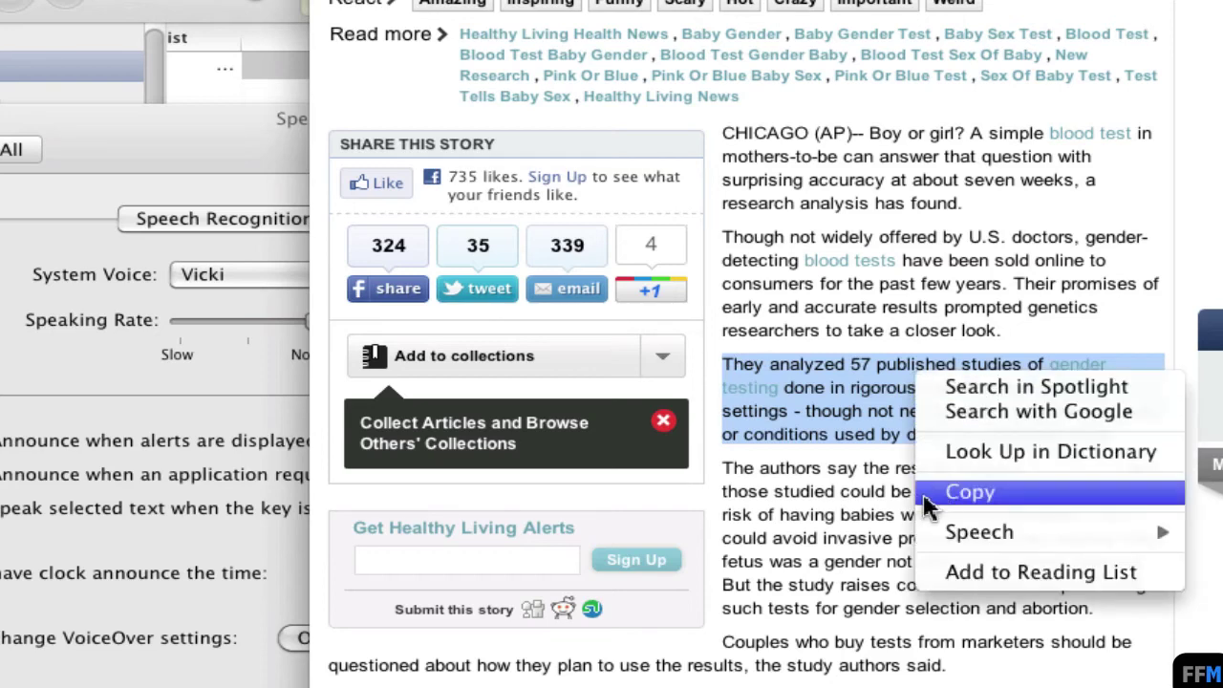
left_click(926, 495)
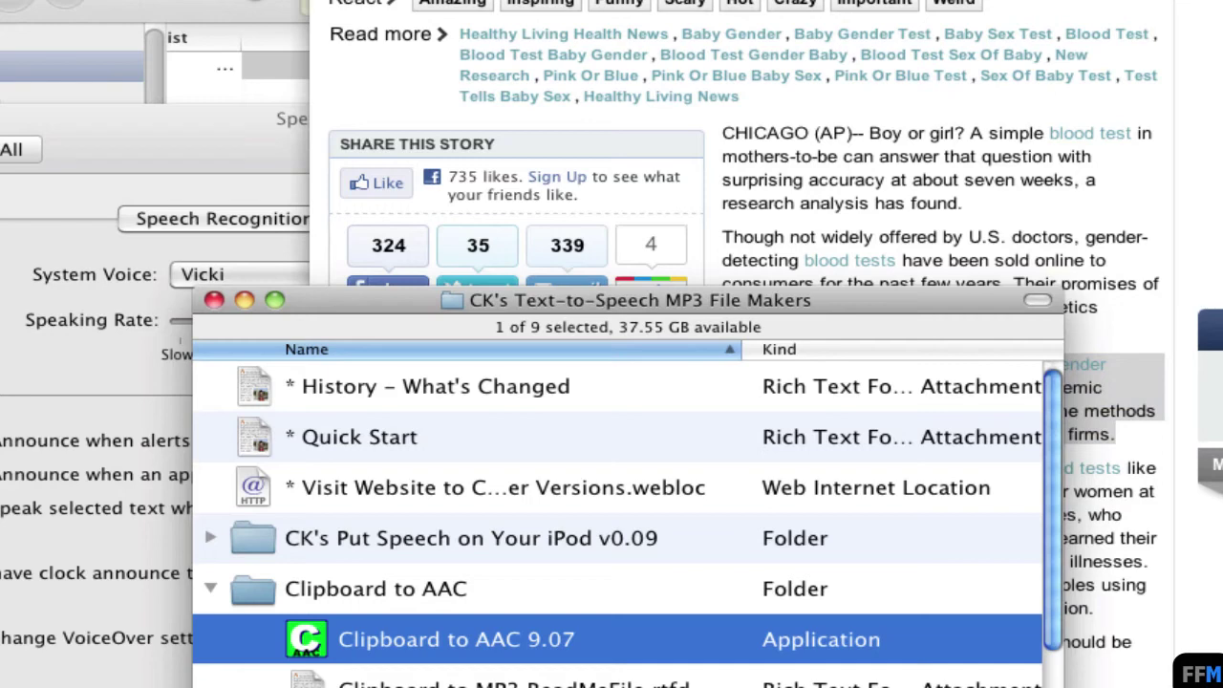
- Run Clipboard to AAC 9.07 from Finder to turn the copied paragraph into an iTunes track
right_click(638, 636)
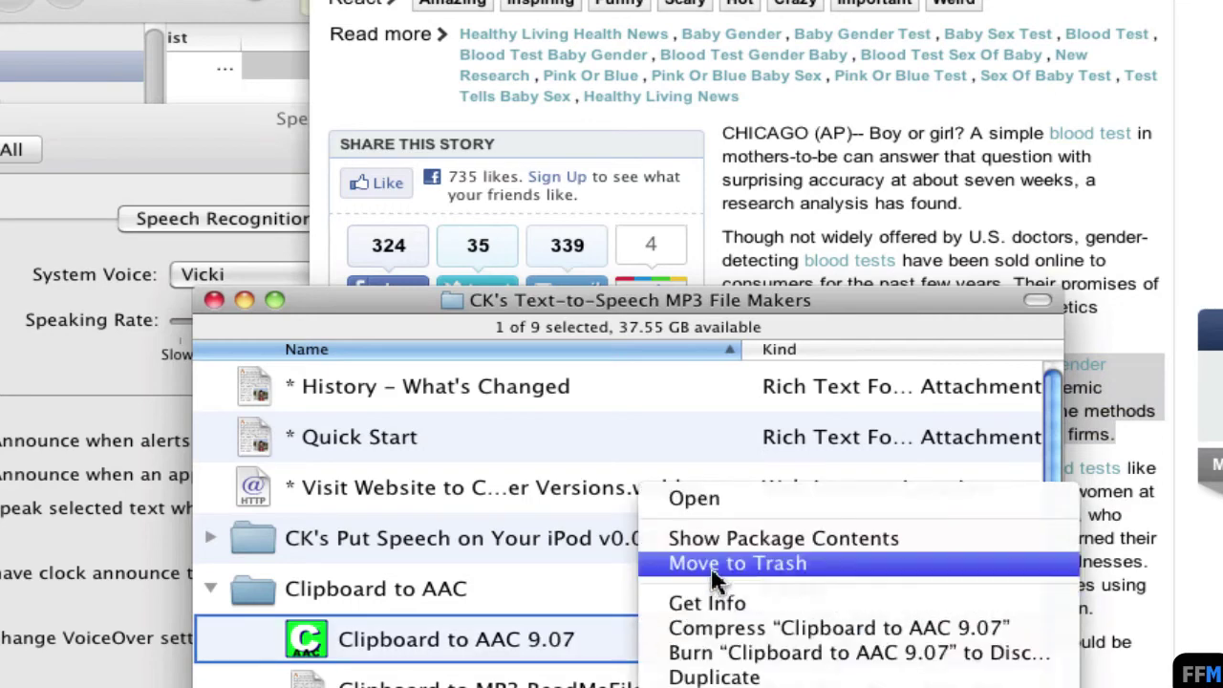
left_click(765, 509)
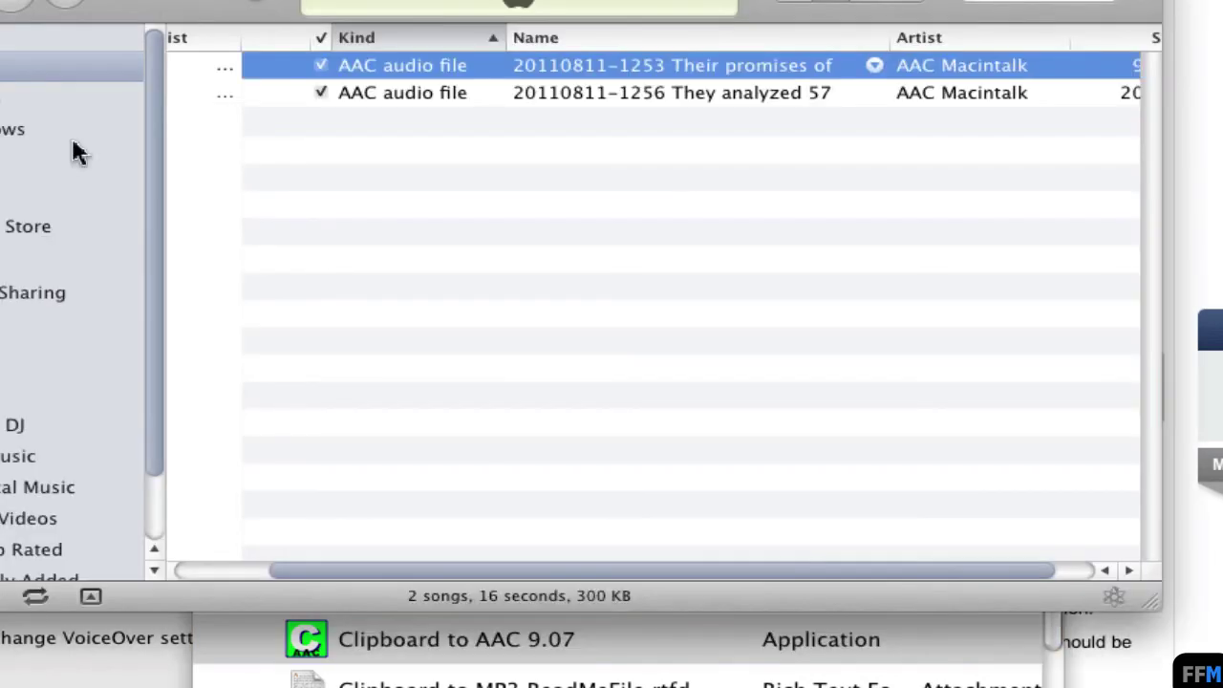
double_click(689, 96)
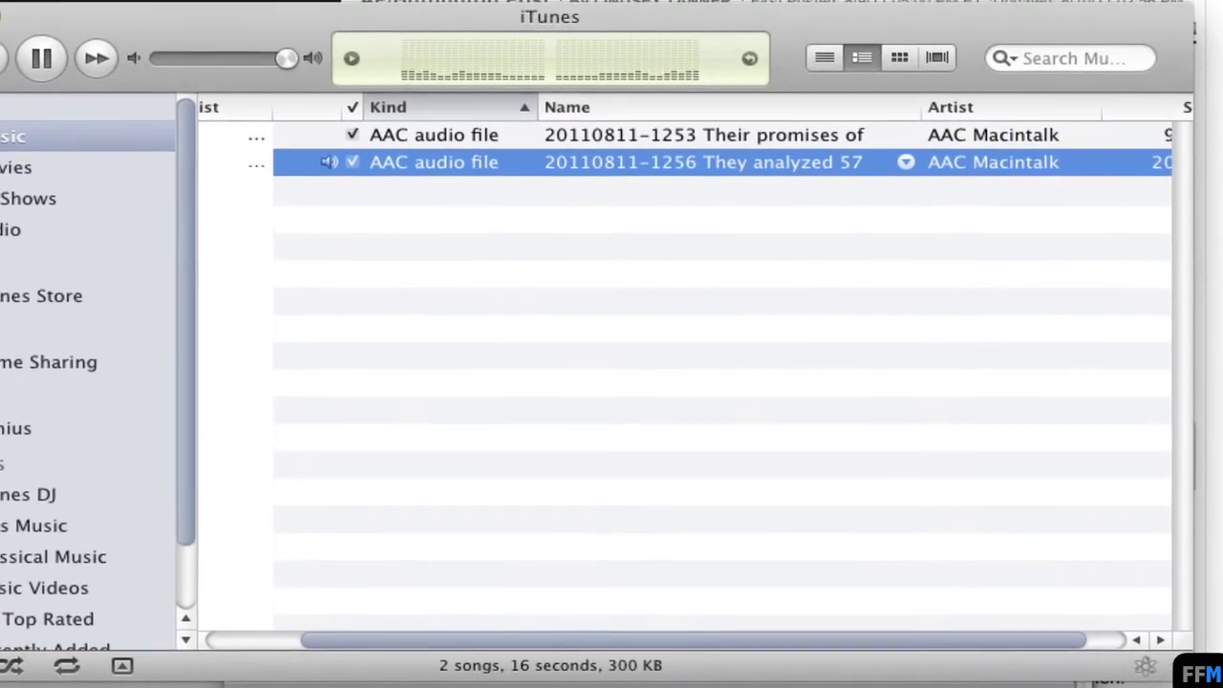